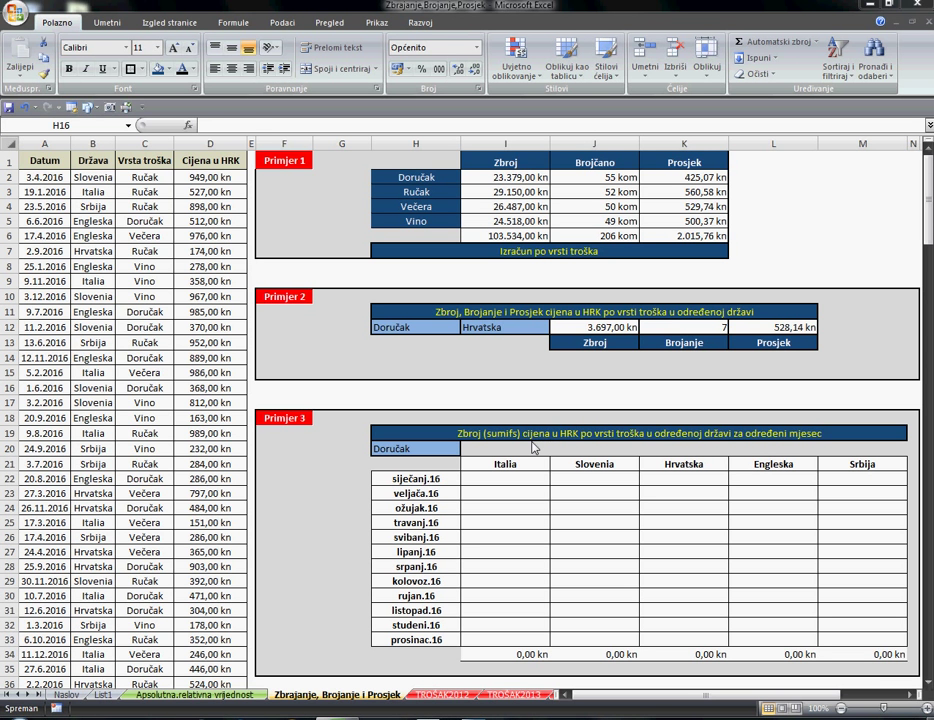
Review the Primjer 3 layout: title, Doručak cell, country headers, and the siječanj.16 month dates
left_click(515, 480)
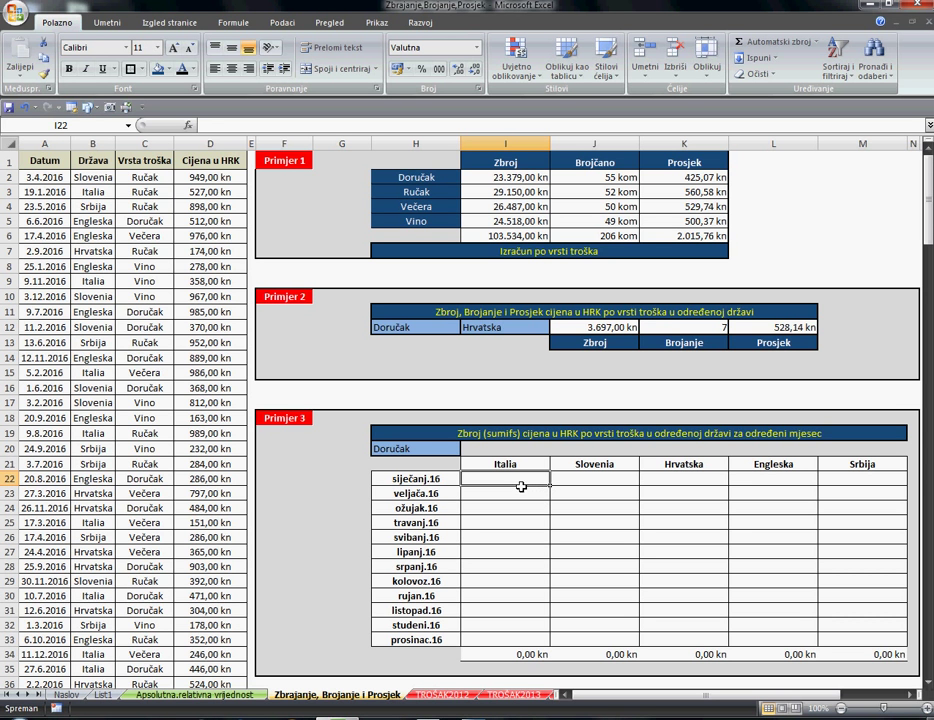
left_click(486, 437)
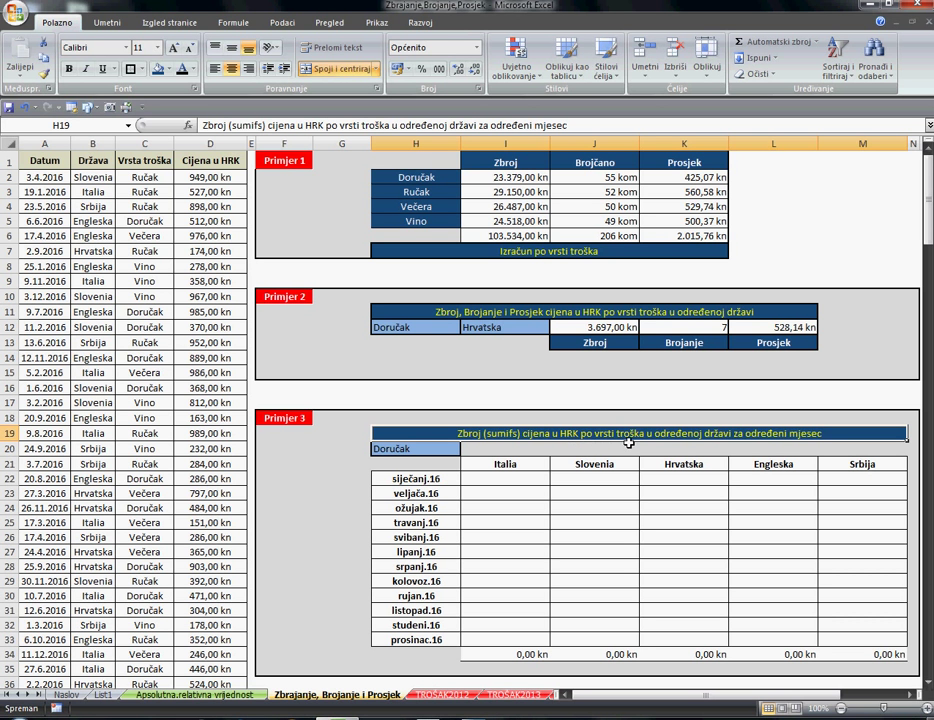
left_click(450, 450)
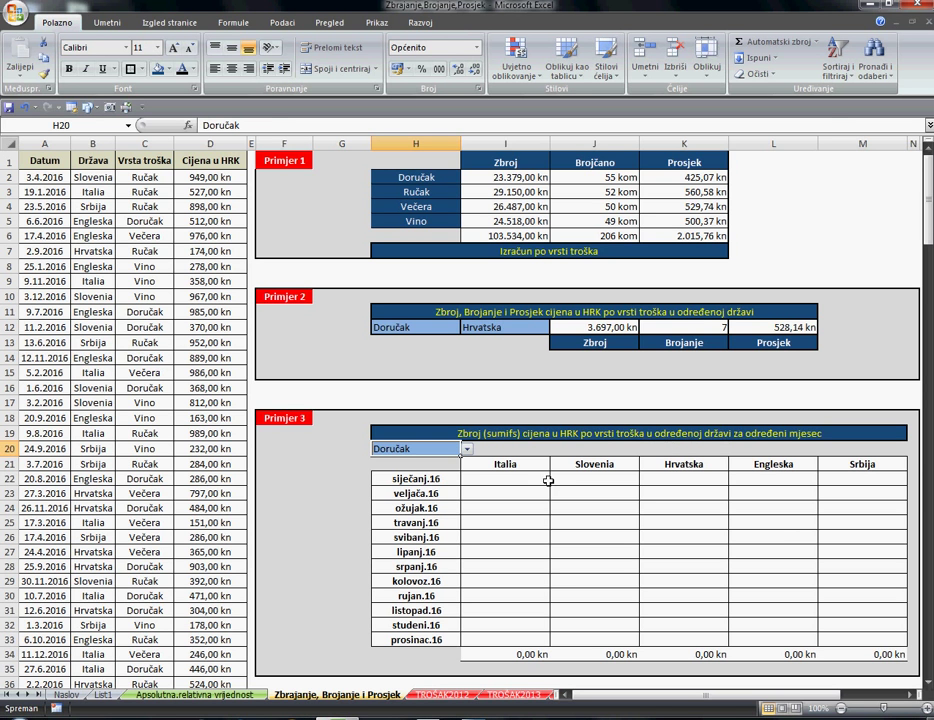
left_click_drag(505, 470, 850, 467)
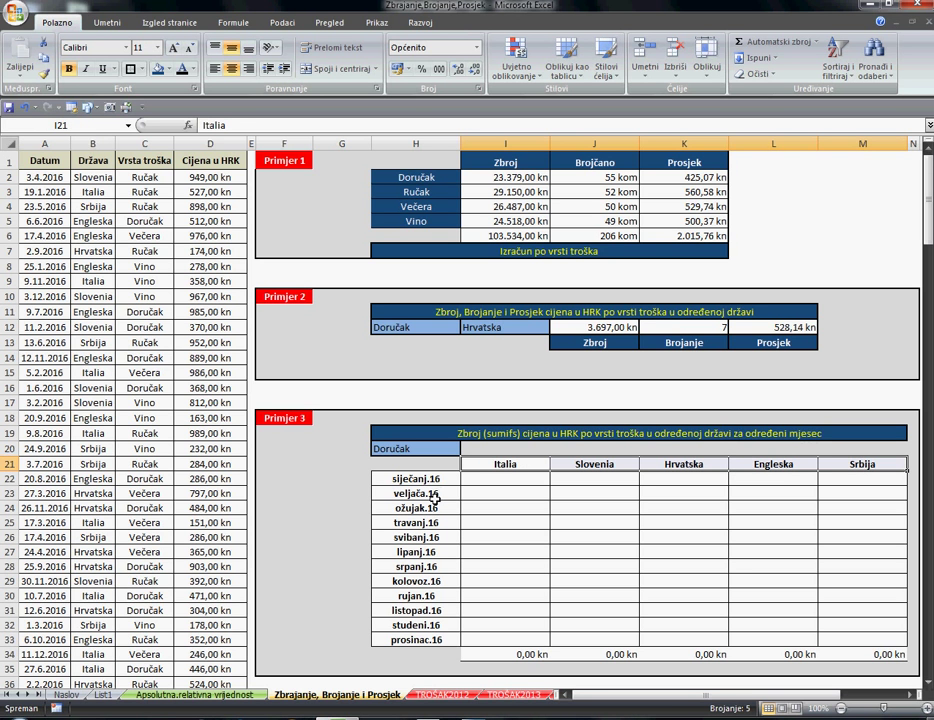
left_click_drag(415, 479, 417, 640)
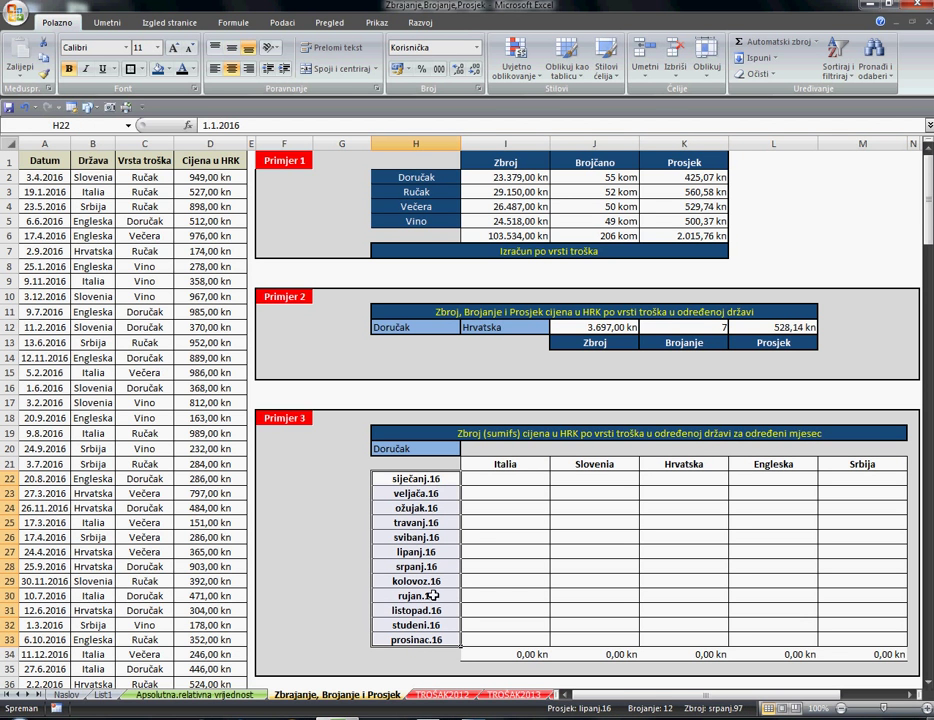
left_click(434, 482)
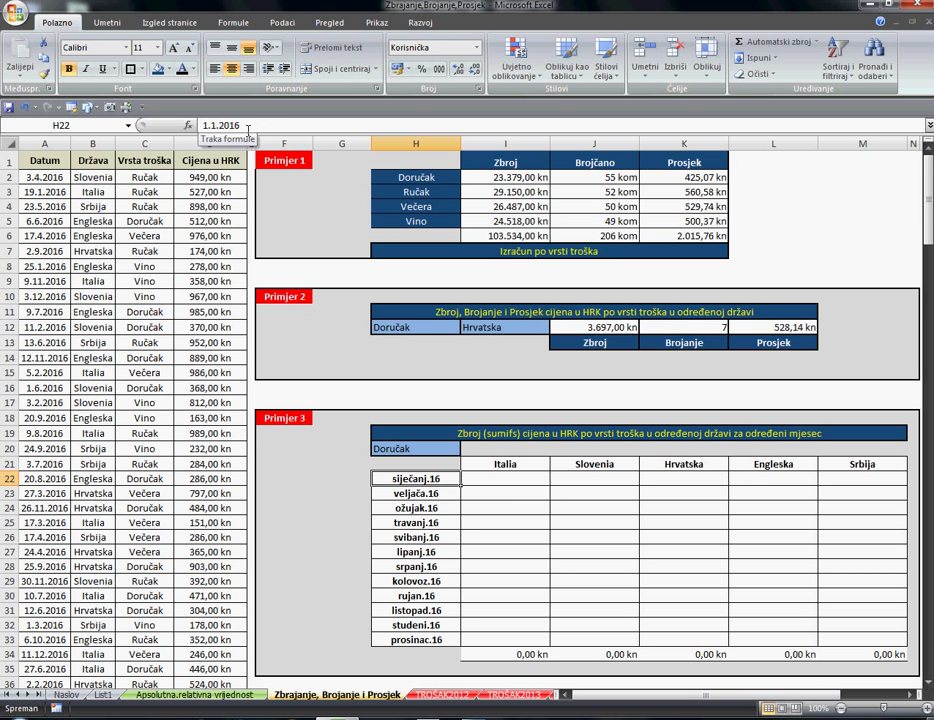
left_click(500, 481)
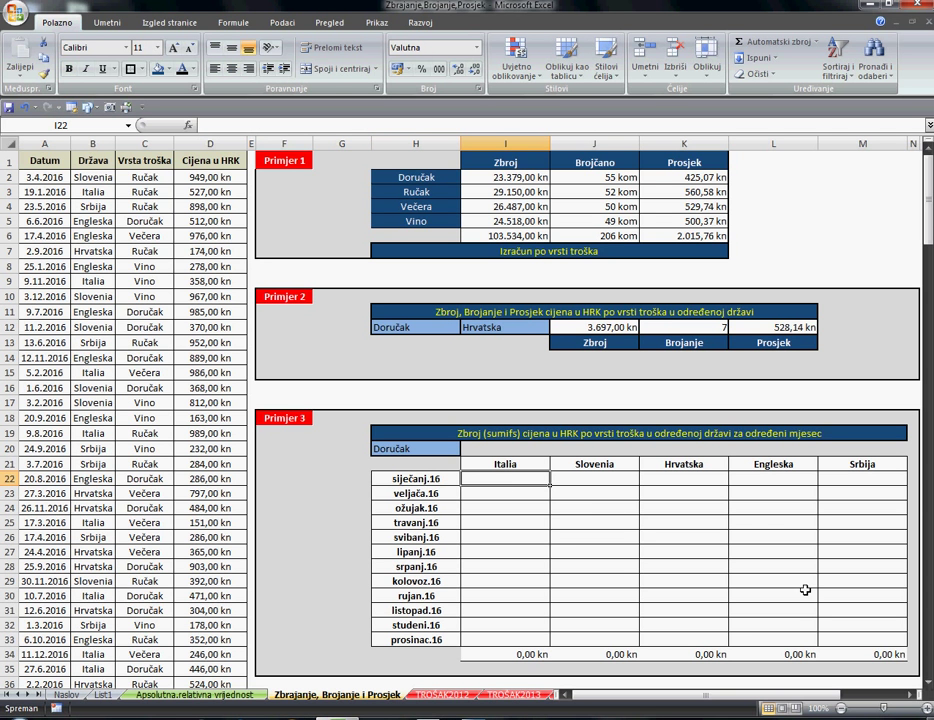
left_click(399, 481)
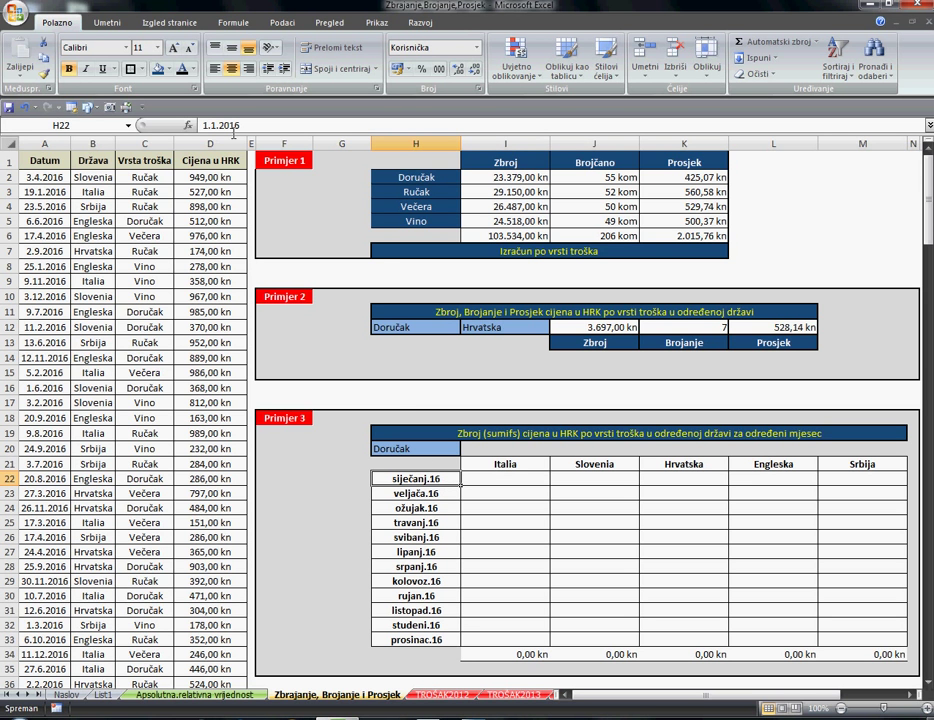
Enter =EOMONTH(H22;0) in G22 and fill month-end dates down to G33
left_click(355, 484)
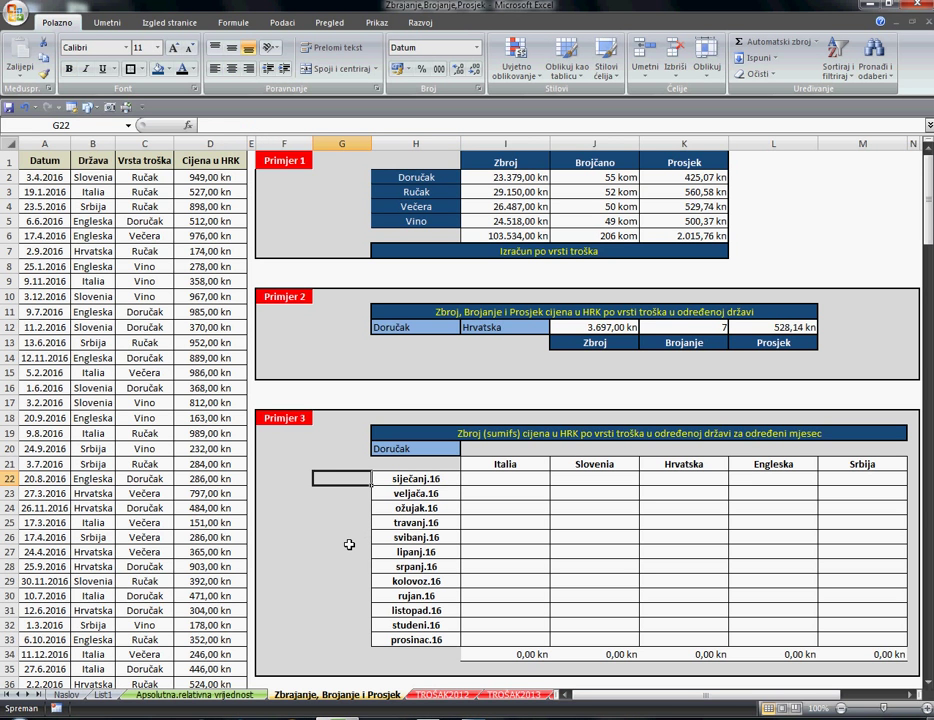
type("=")
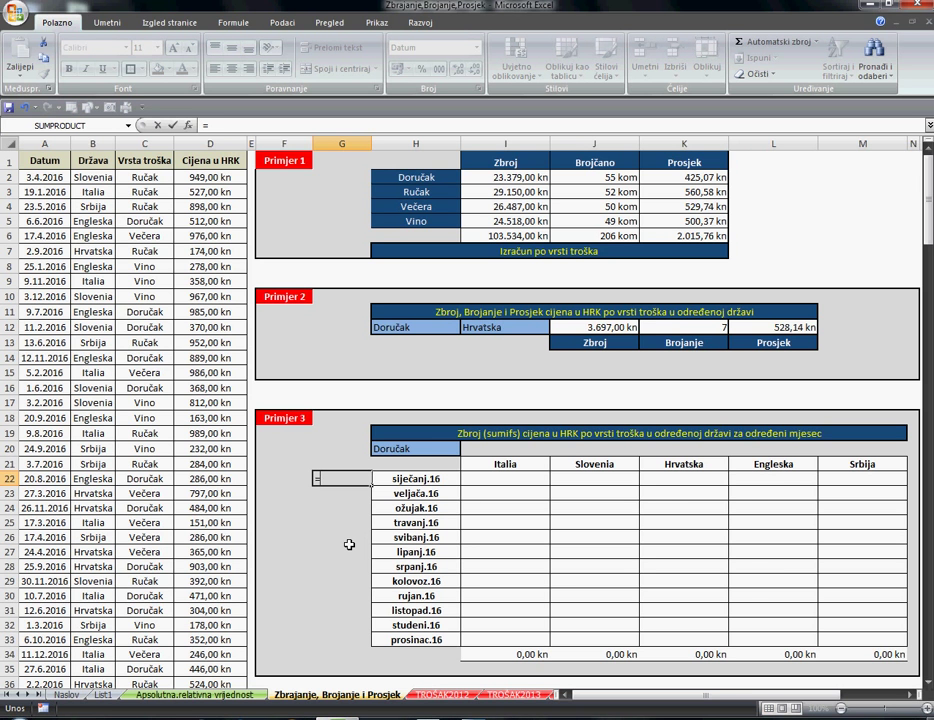
type("eom")
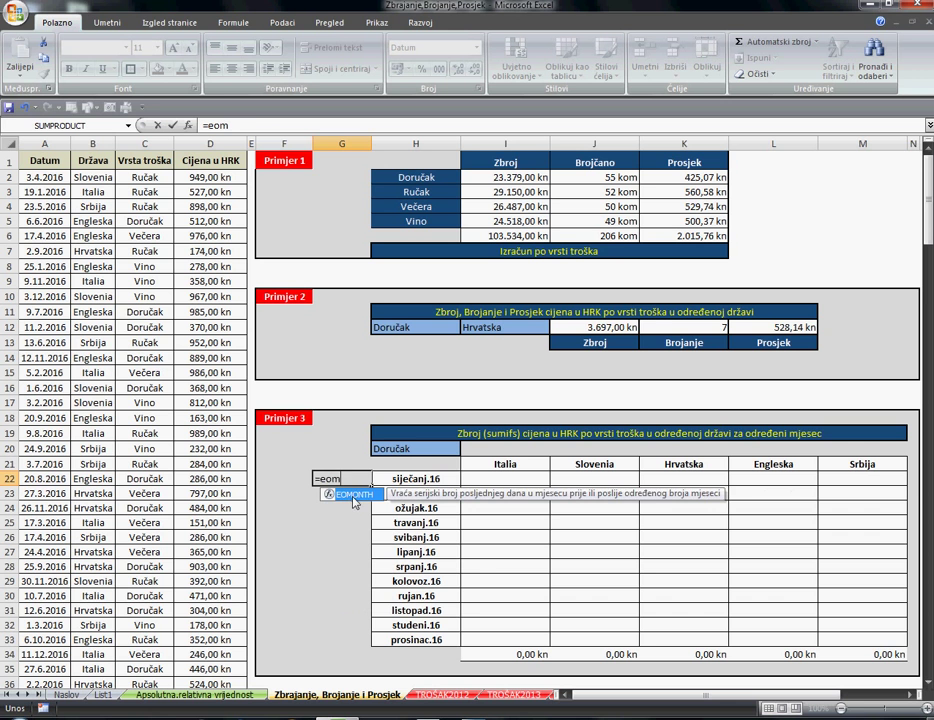
double_click(356, 496)
key("Right")
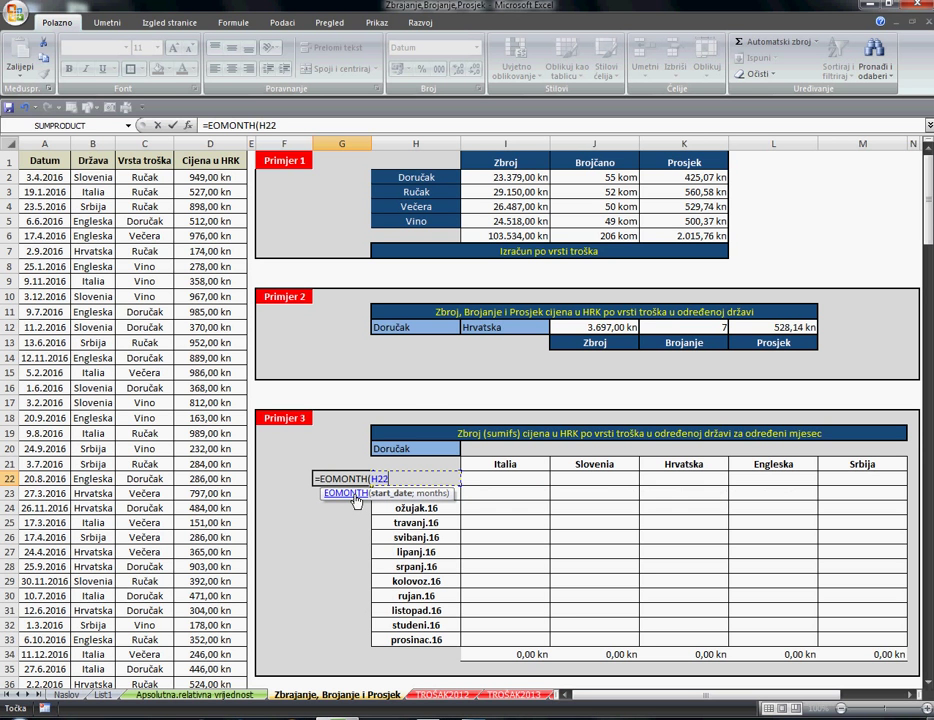
type(";0")
key("Return")
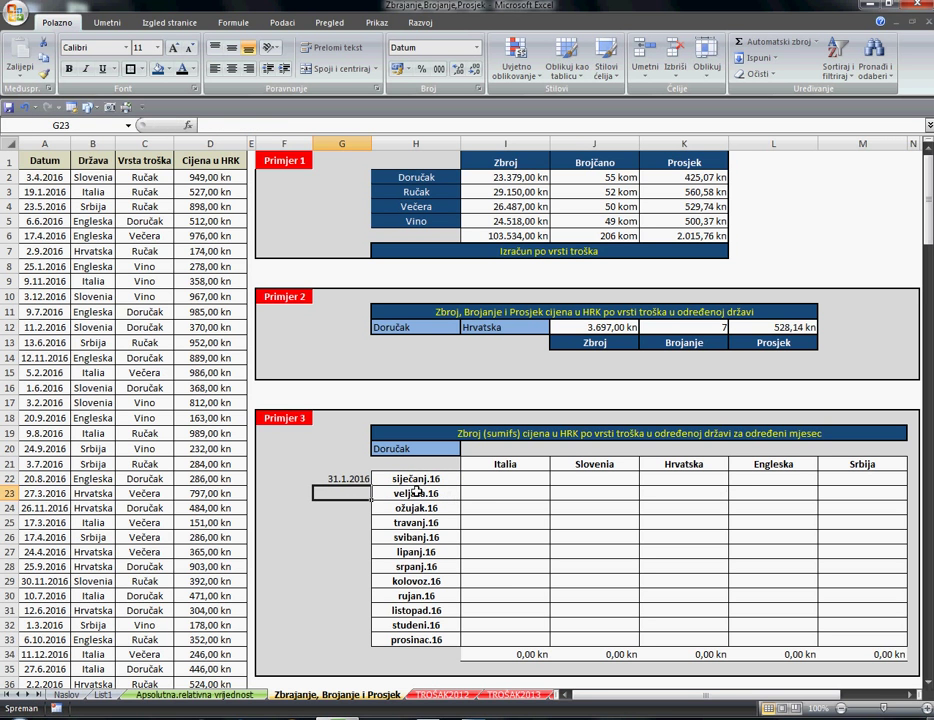
left_click(355, 480)
left_click_drag(376, 491, 369, 653)
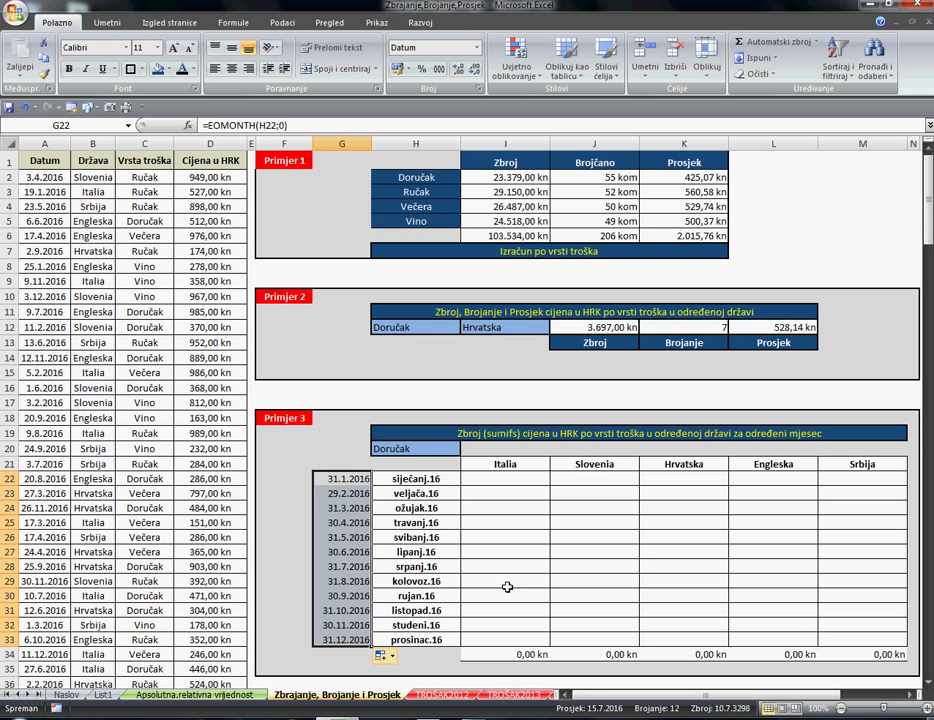
left_click(518, 481)
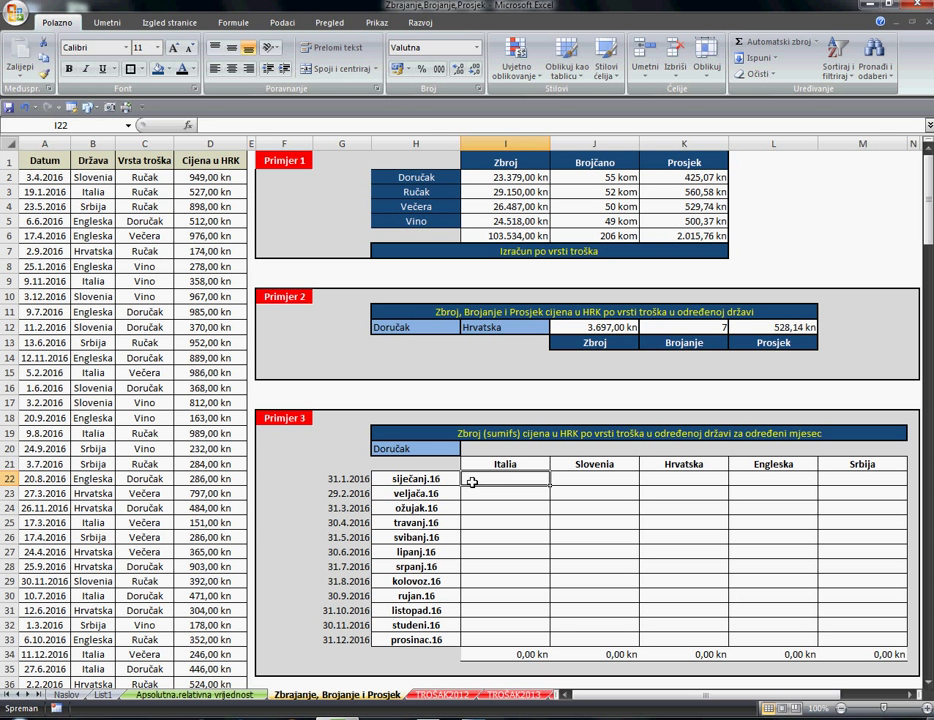
Begin =SUMIFS( in I22 via autocomplete and move the argument hint aside
type("=sum")
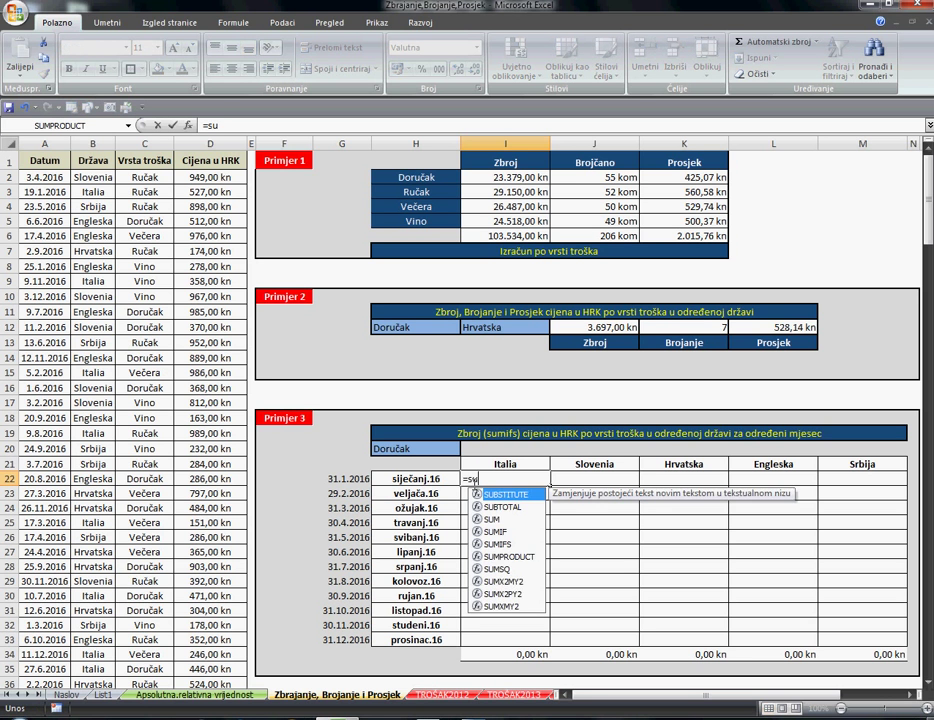
double_click(512, 519)
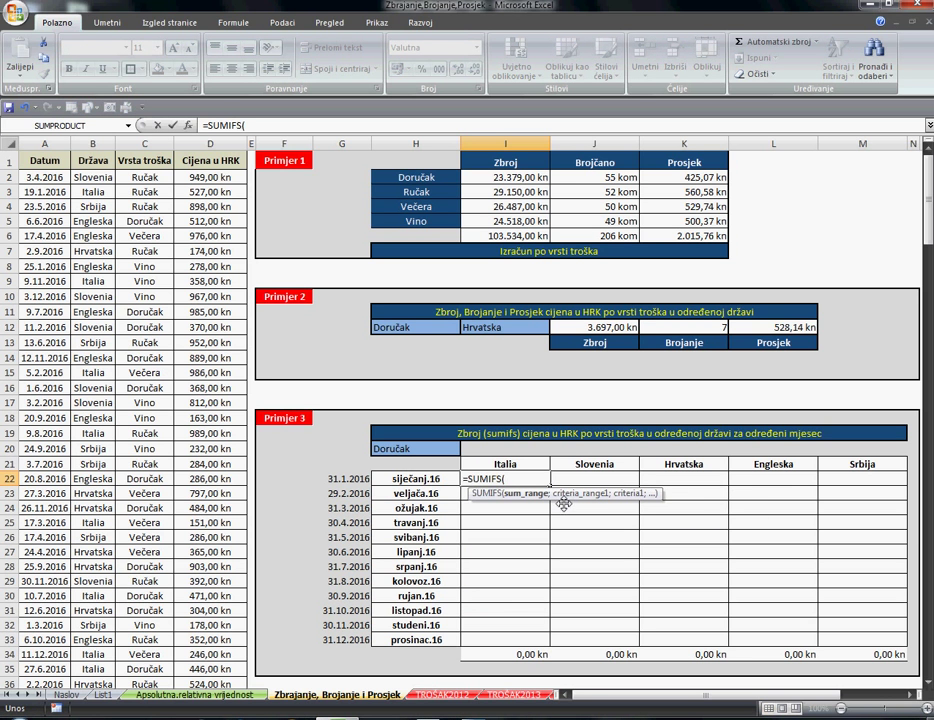
left_click_drag(554, 326, 485, 117)
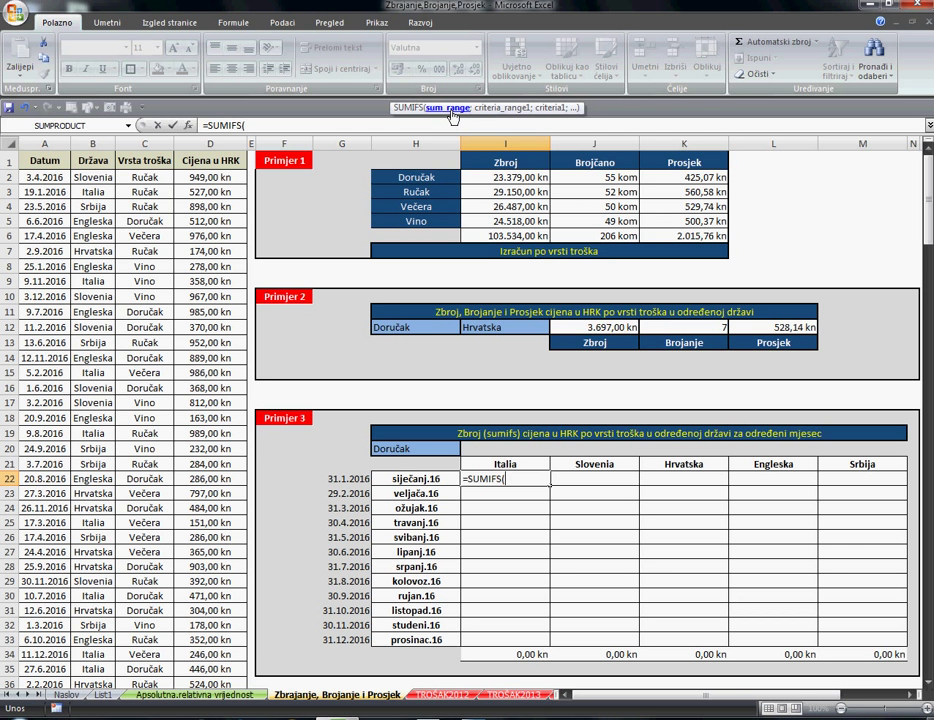
Set the sum range to $D:$D and the first criteria range to $C:$C
left_click(209, 145)
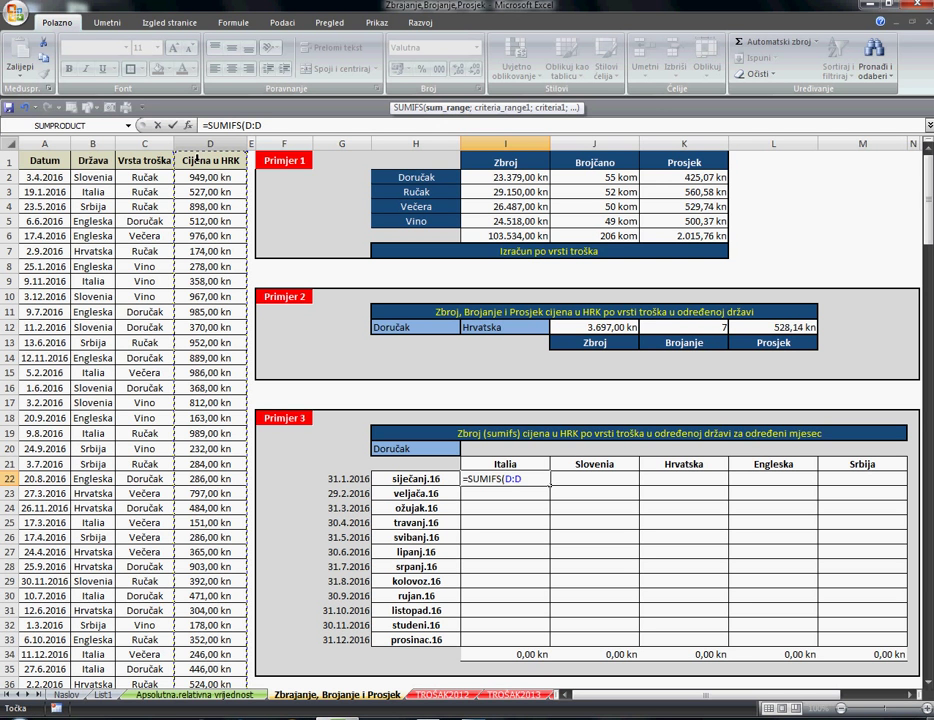
key("F4")
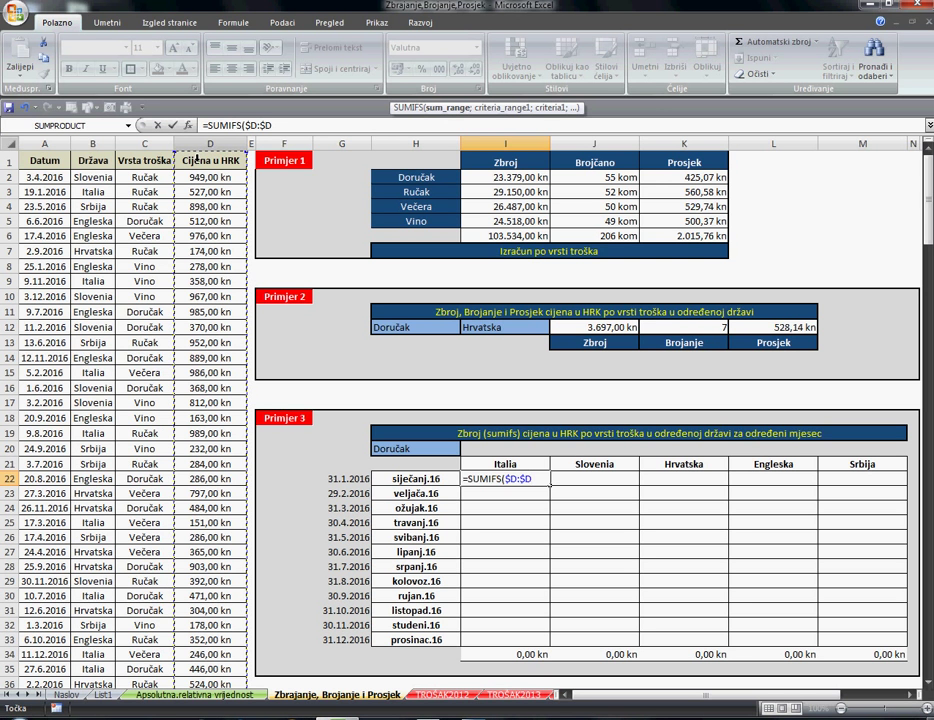
type(";")
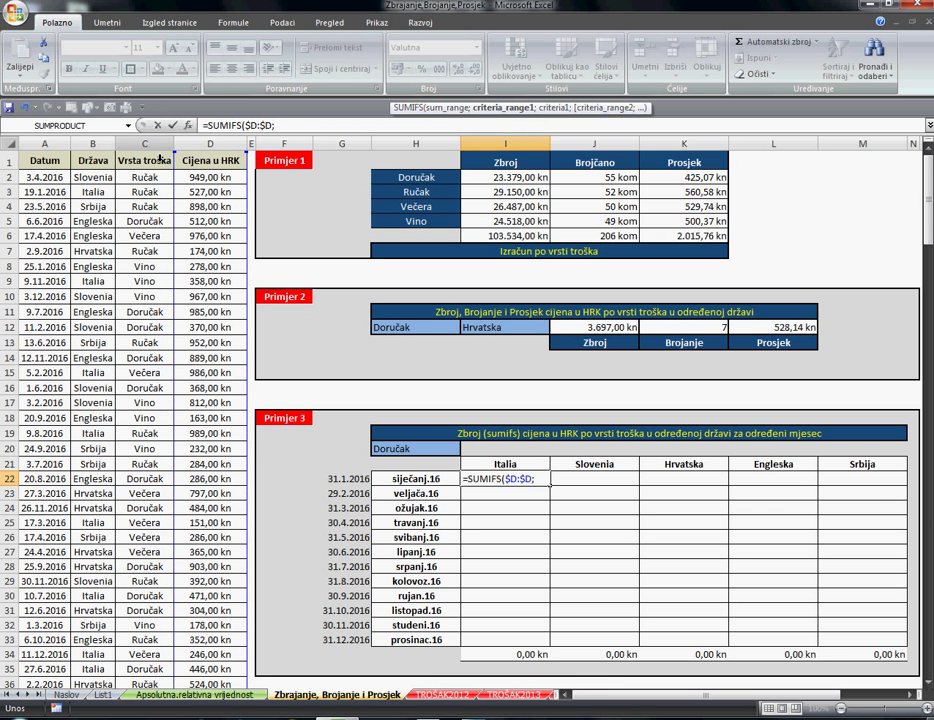
left_click(160, 157)
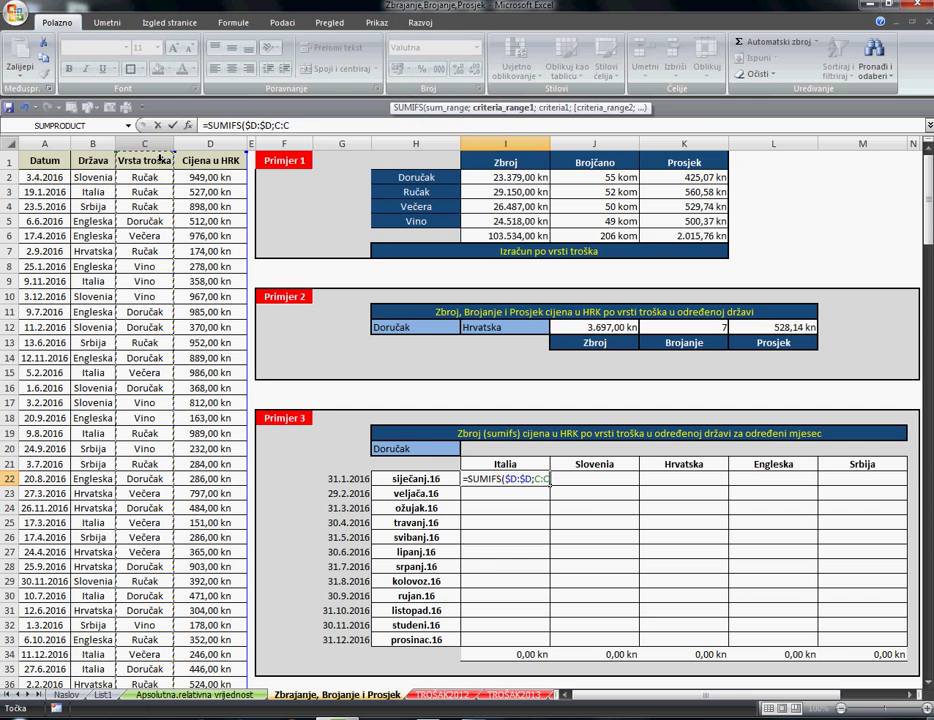
key("F4")
type(";")
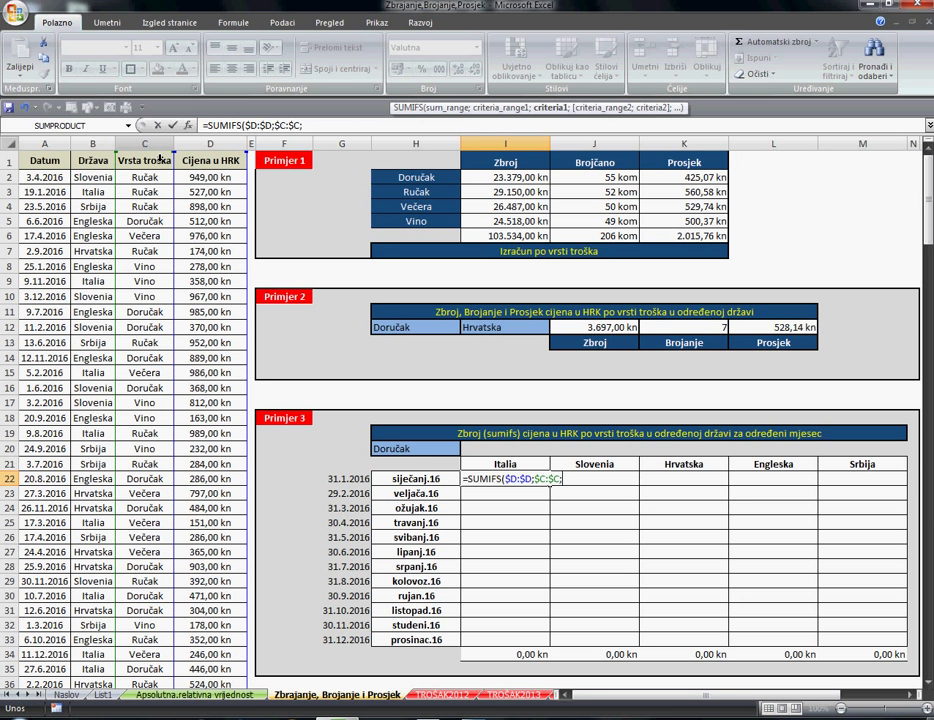
Add $H$20 (Doručak) as the criterion and $B:$B as the next criteria range
left_click(428, 454)
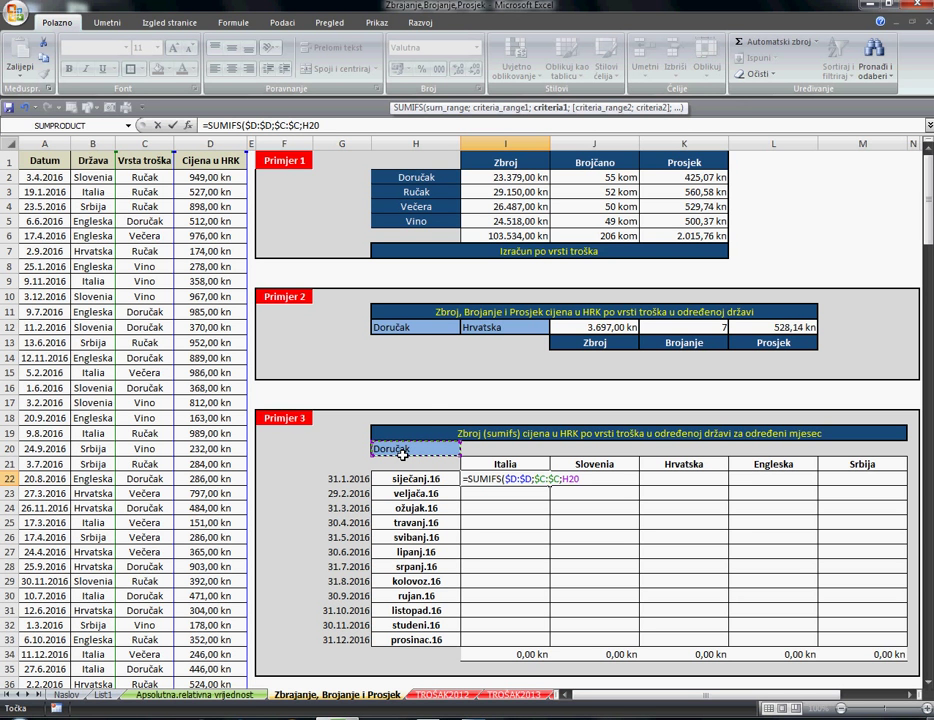
key("F4")
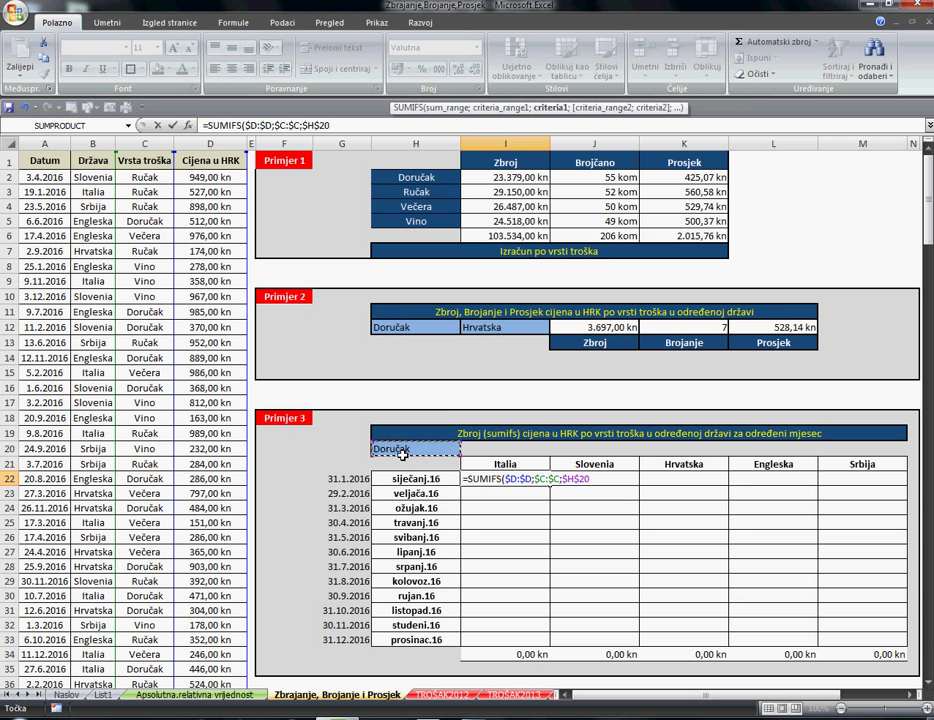
type(";")
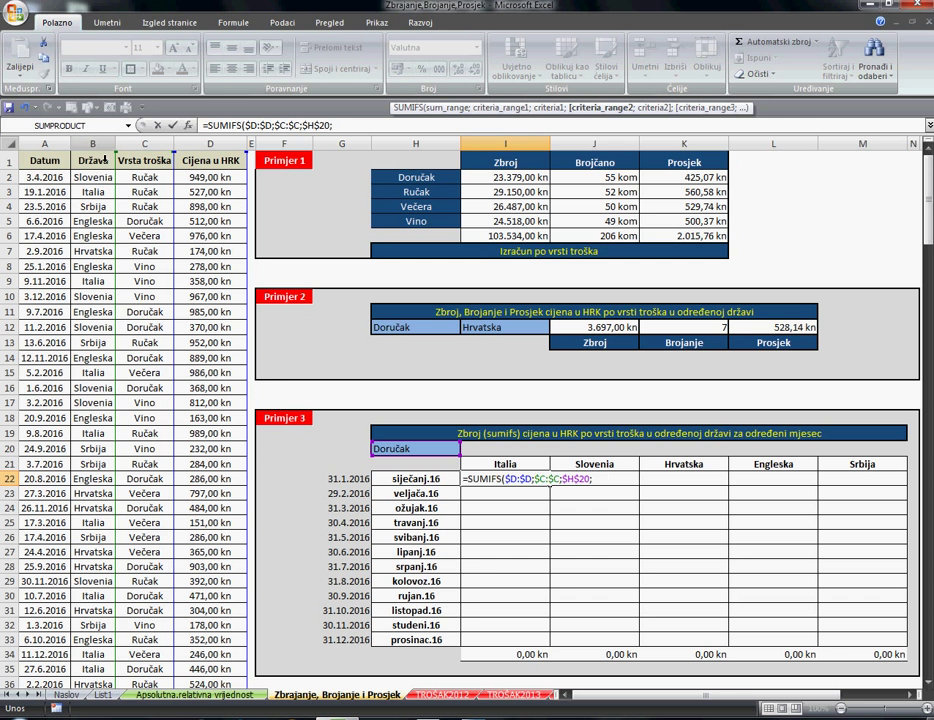
left_click(104, 159)
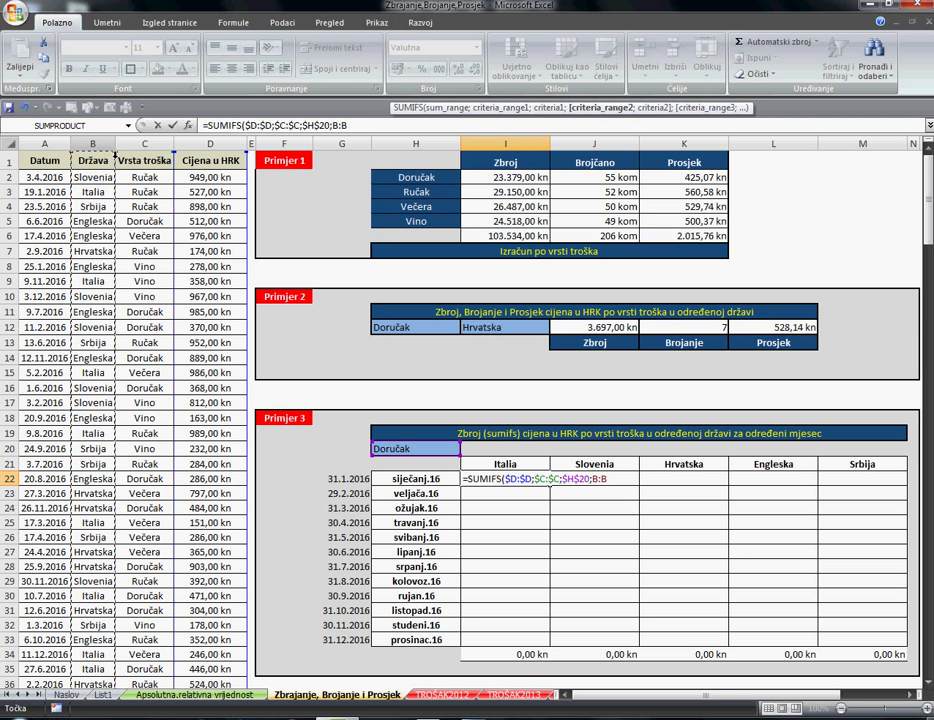
key("F4")
type(";")
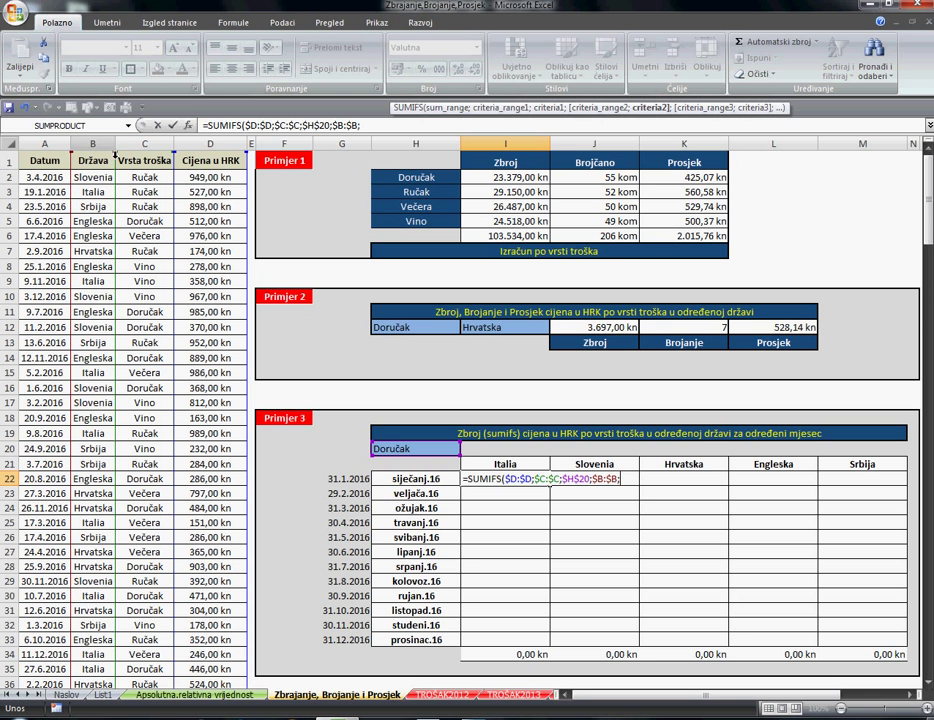
Add the Italia header as the row-locked criterion I$21 to the formula
left_click(507, 467)
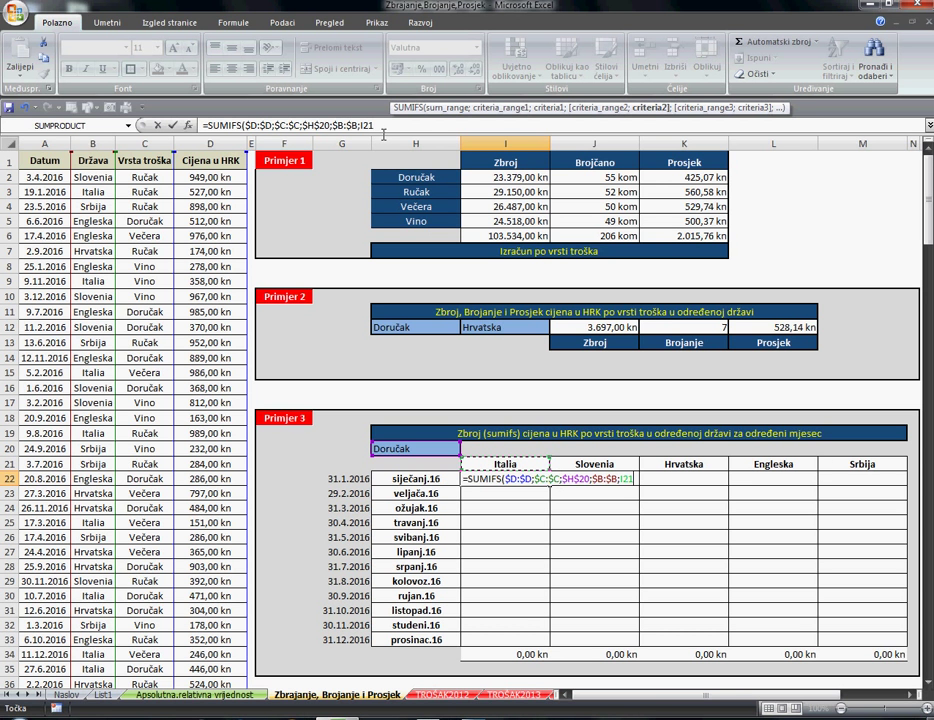
key("F4")
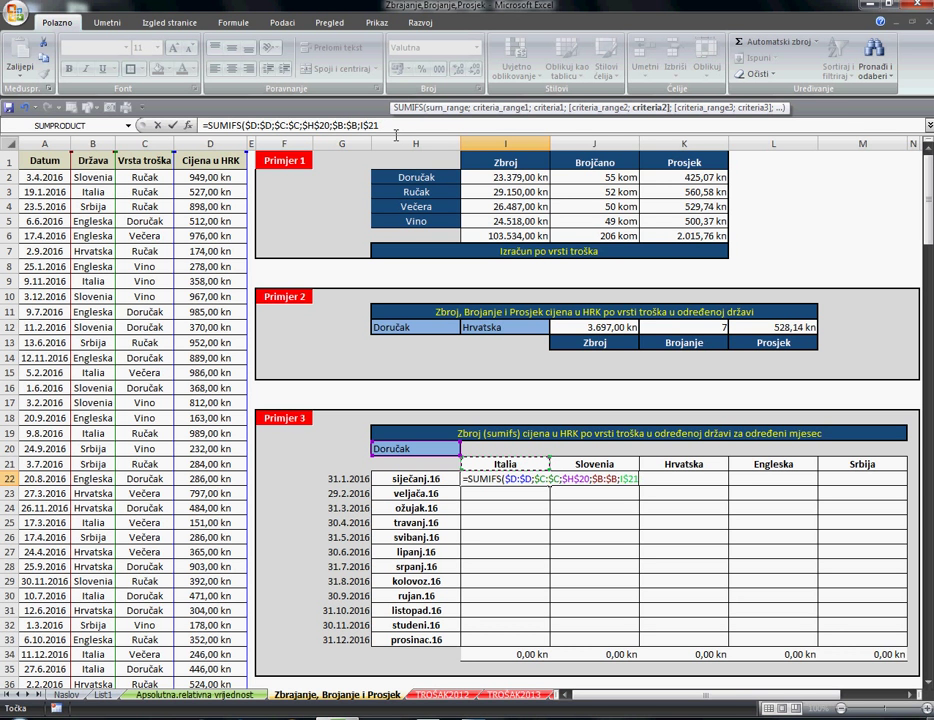
key("F4")
type(";")
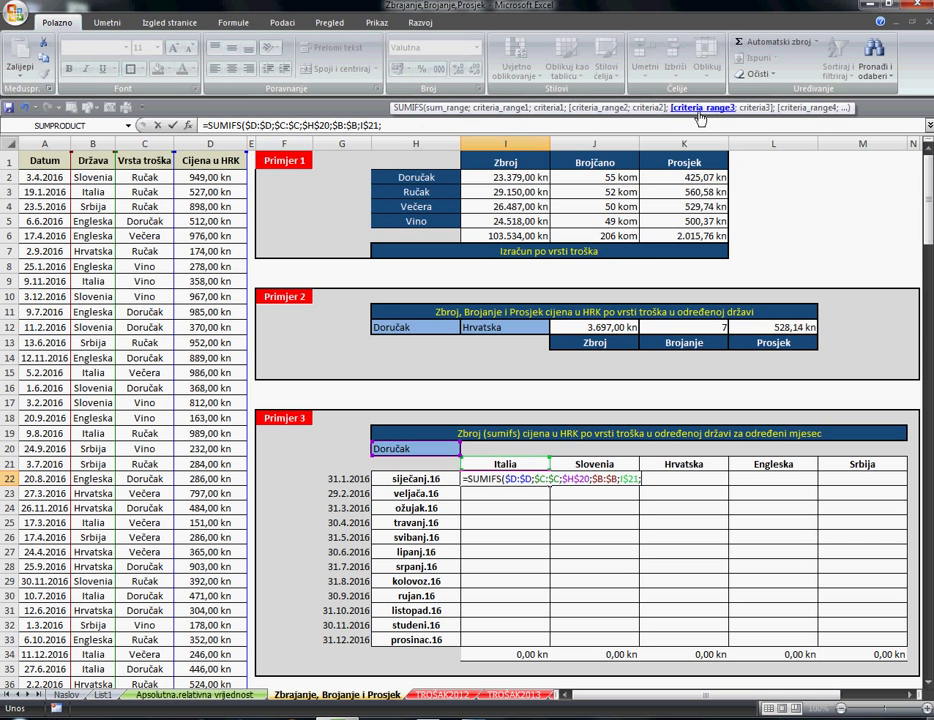
Append the condition $A:$A;">="&$H22 so dates start from the month beginning
left_click(44, 143)
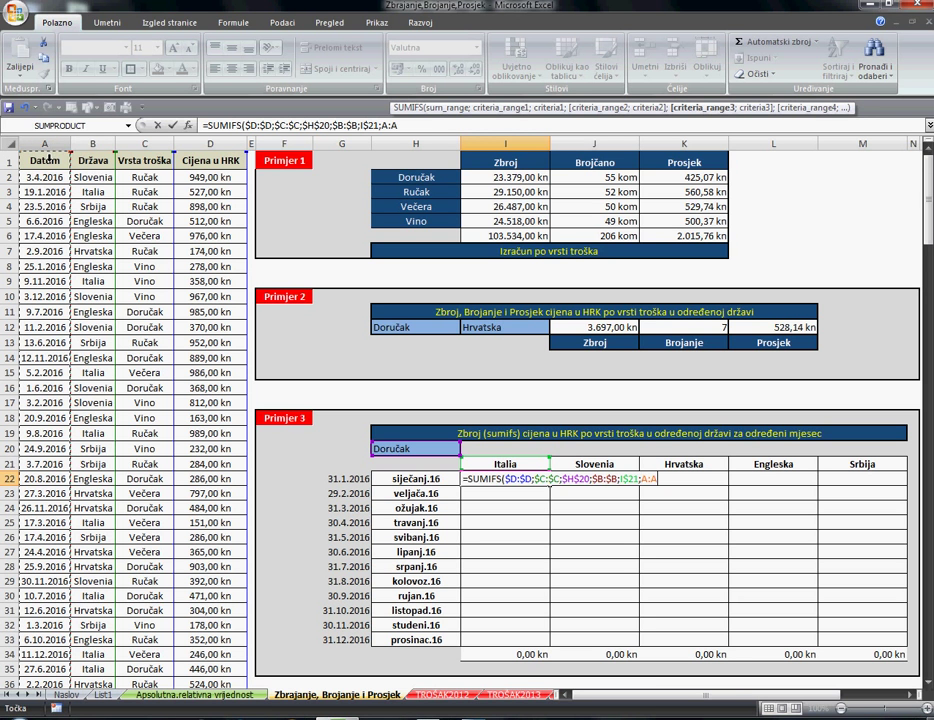
key("F4")
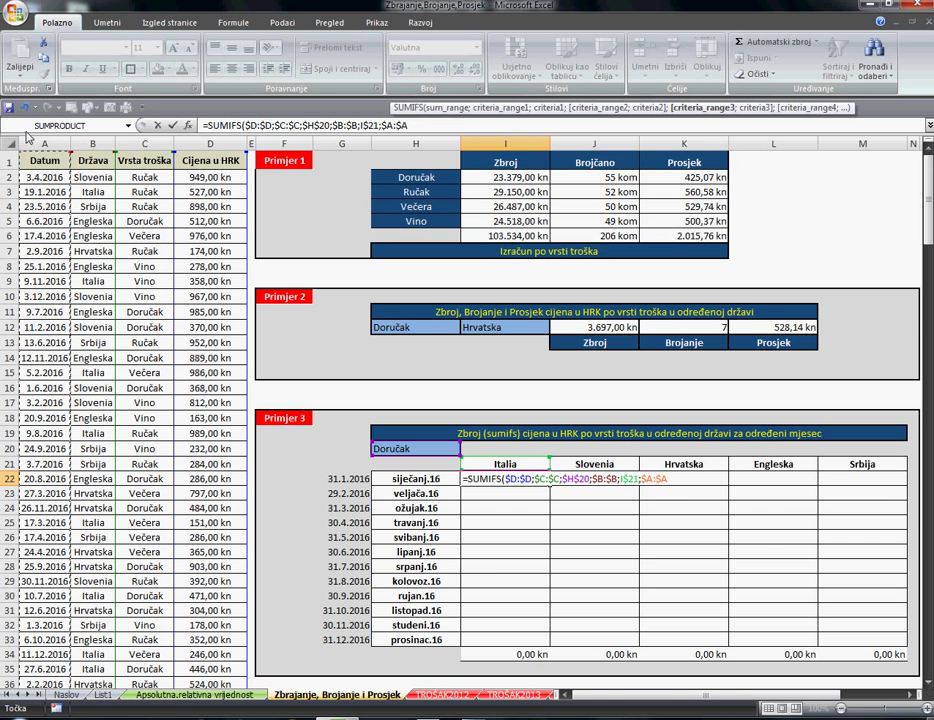
type(";")
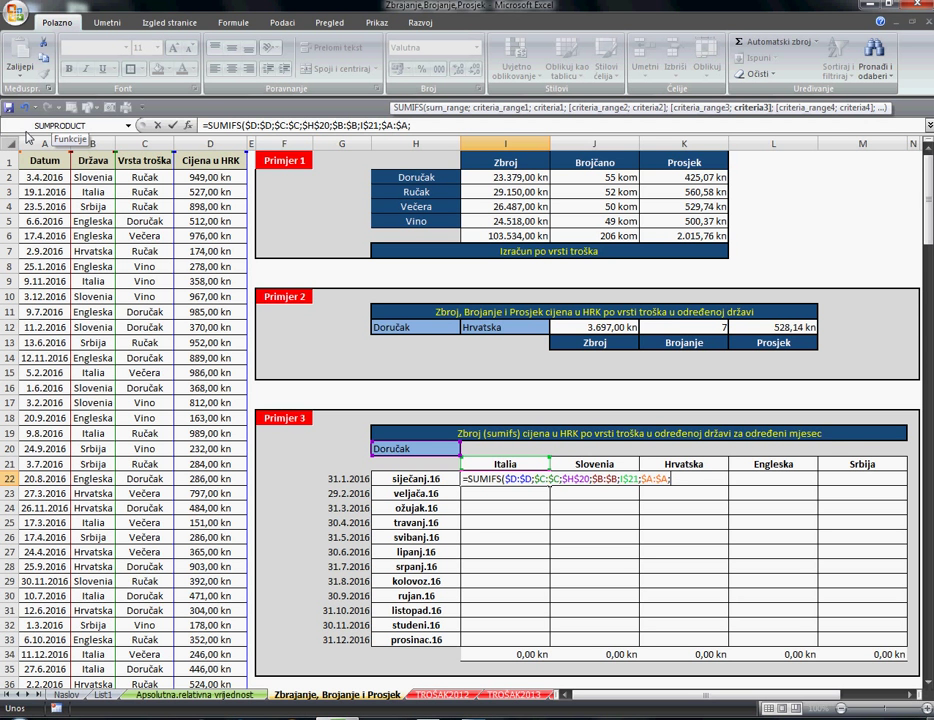
type("\"")
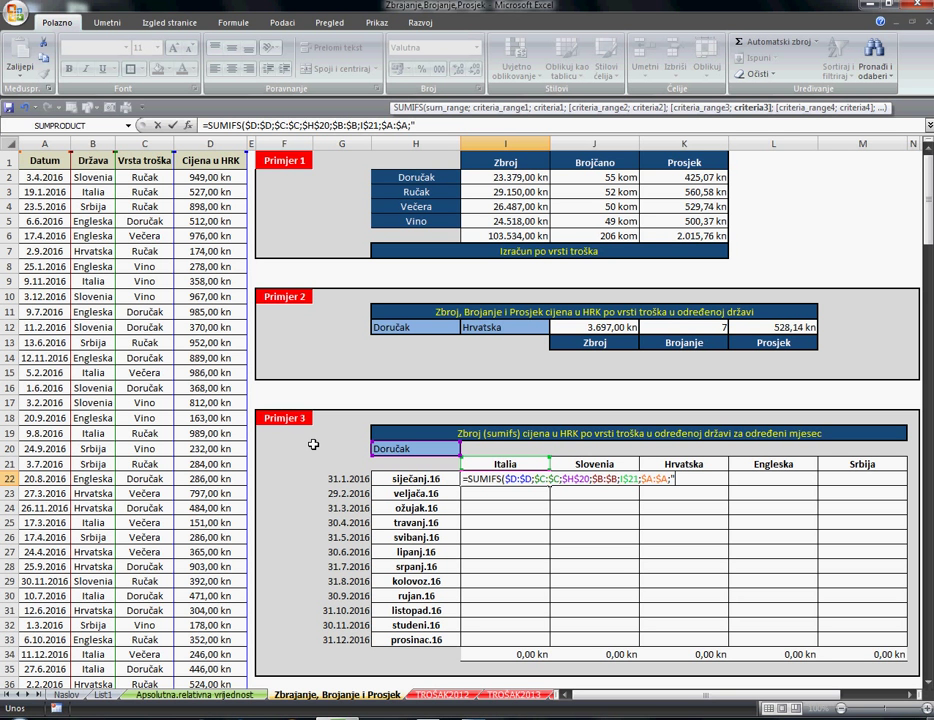
type("<")
key("BackSpace")
type(">=\"&")
left_click(430, 483)
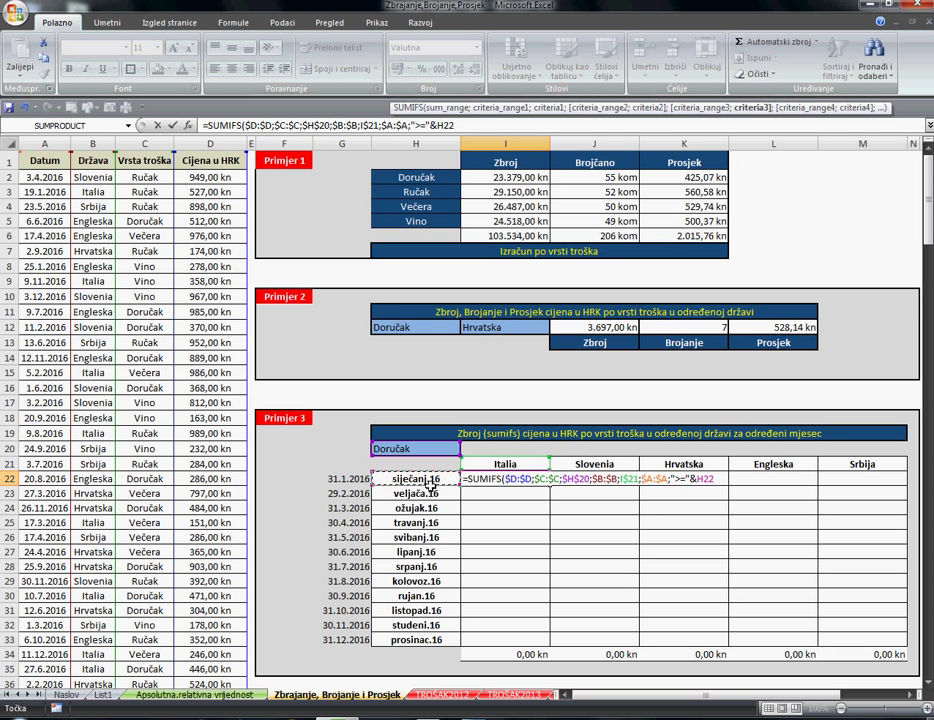
key("F4")
key("F4")
key("F4")
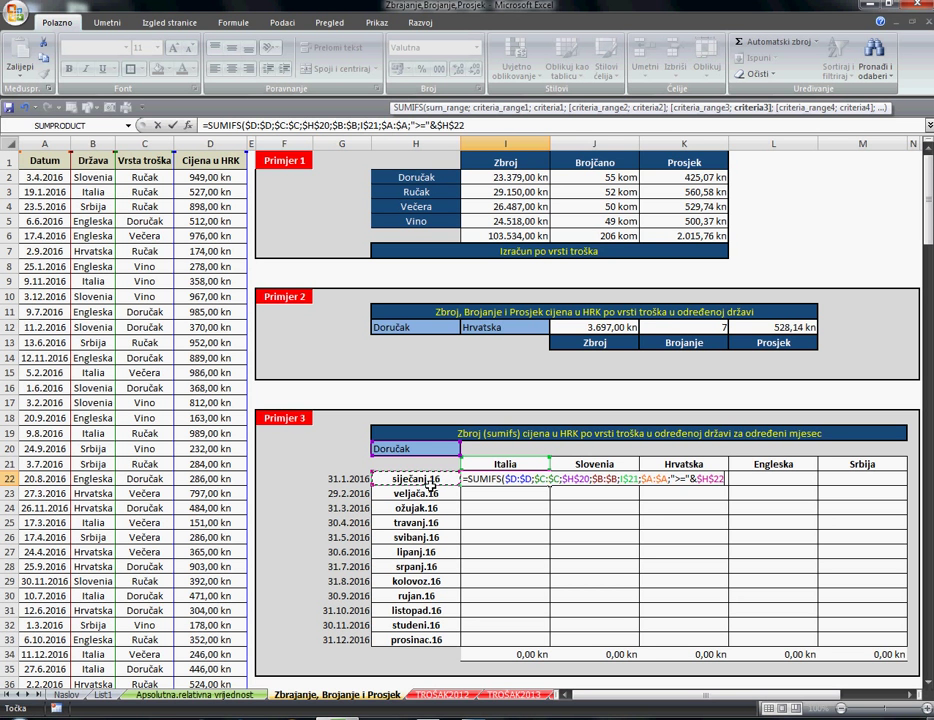
key("F4")
type(";")
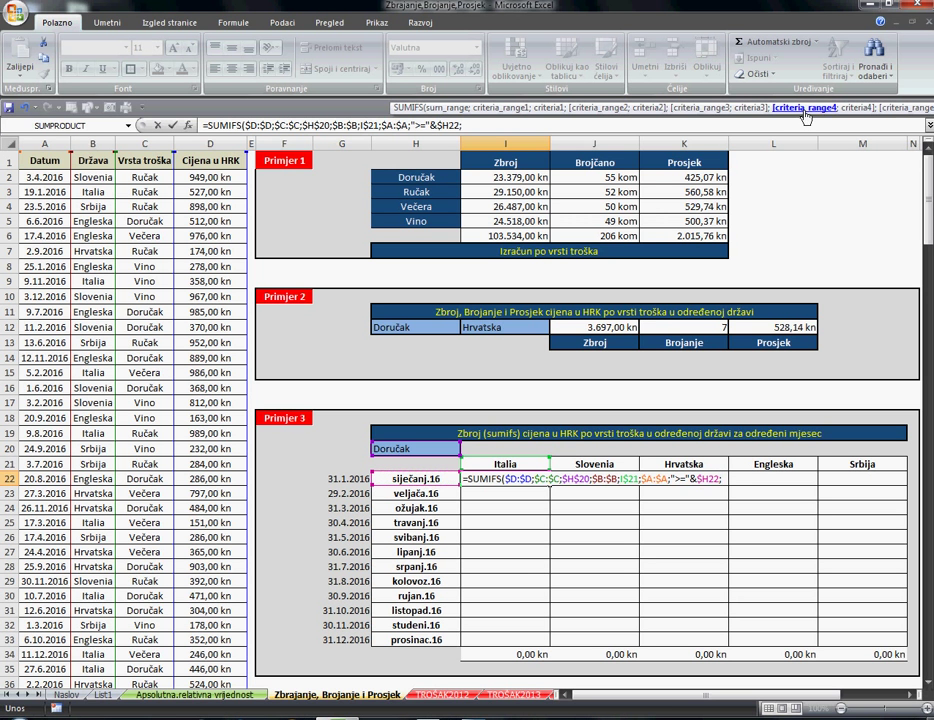
Append $A:$A;"<="&$G22 to cap dates at the month end
left_click(44, 143)
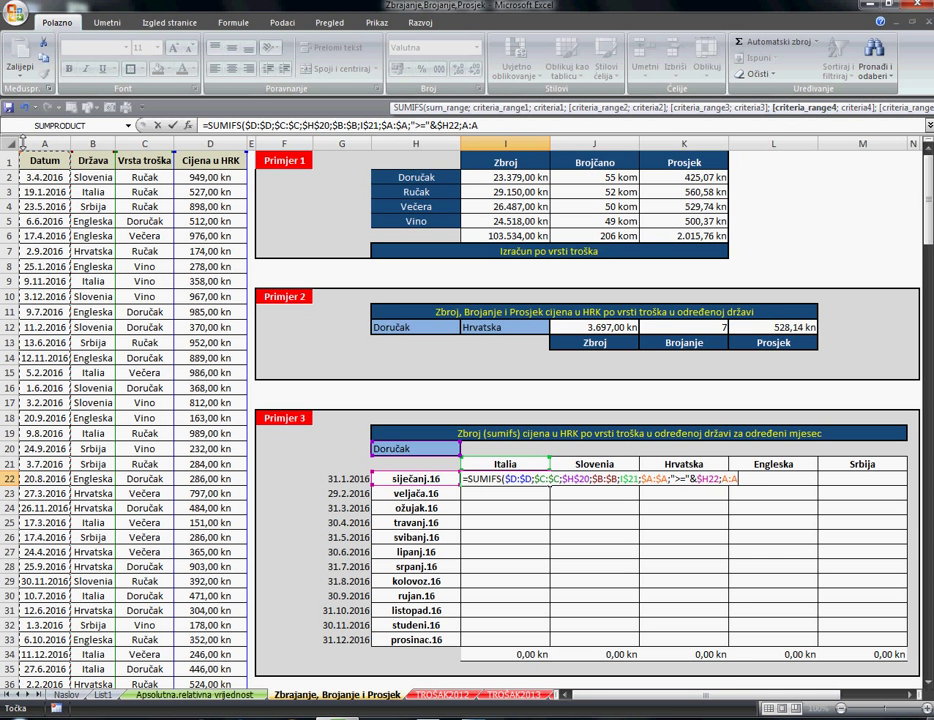
key("F4")
type(";")
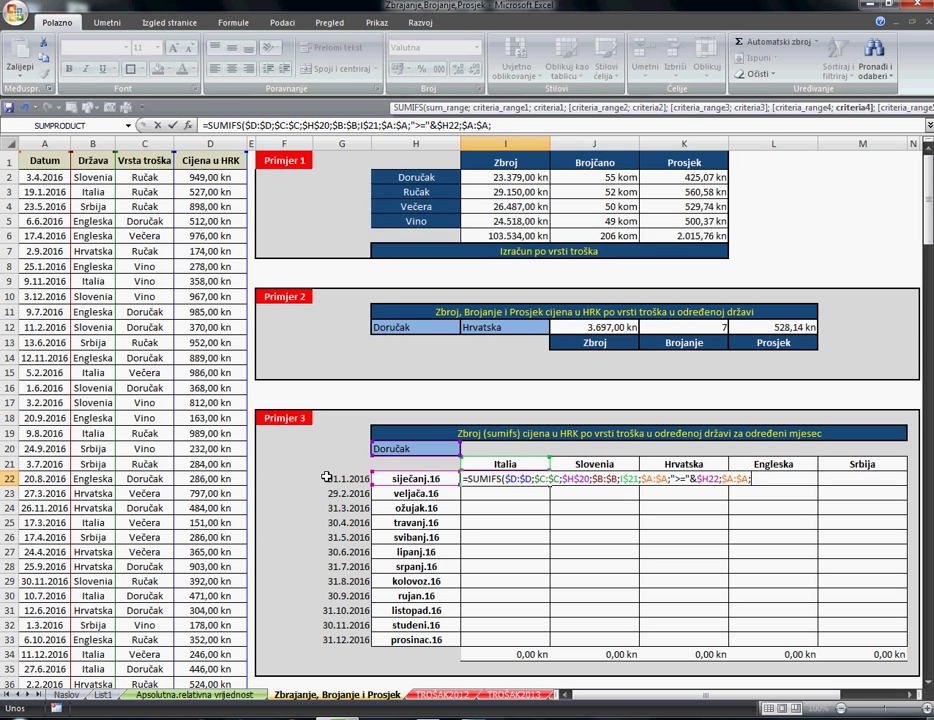
type("\"<=\"&")
left_click(344, 480)
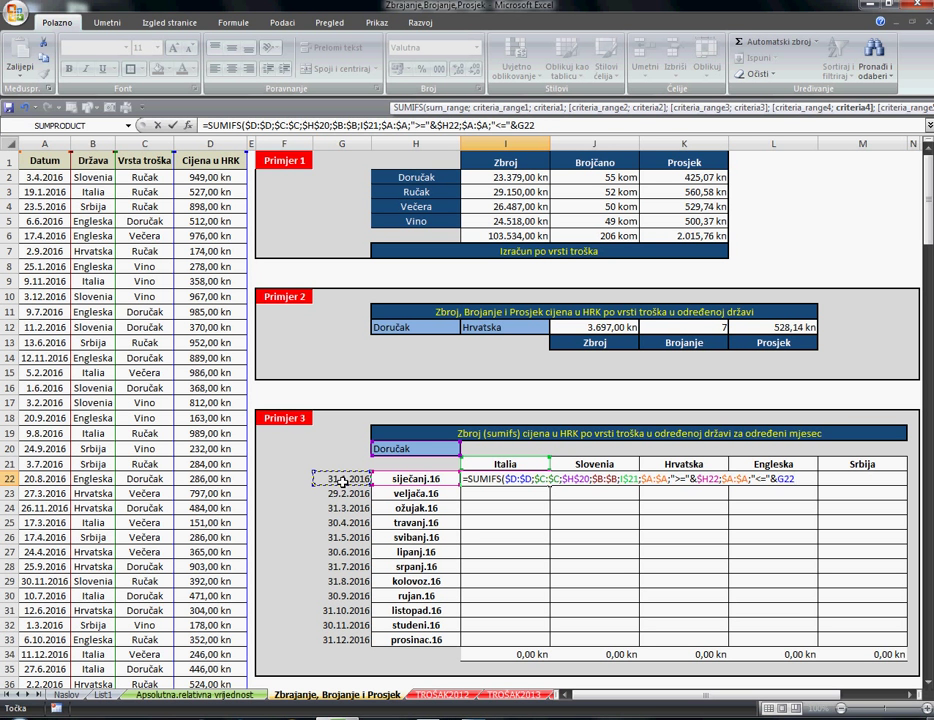
key("F4")
key("F4")
key("F4")
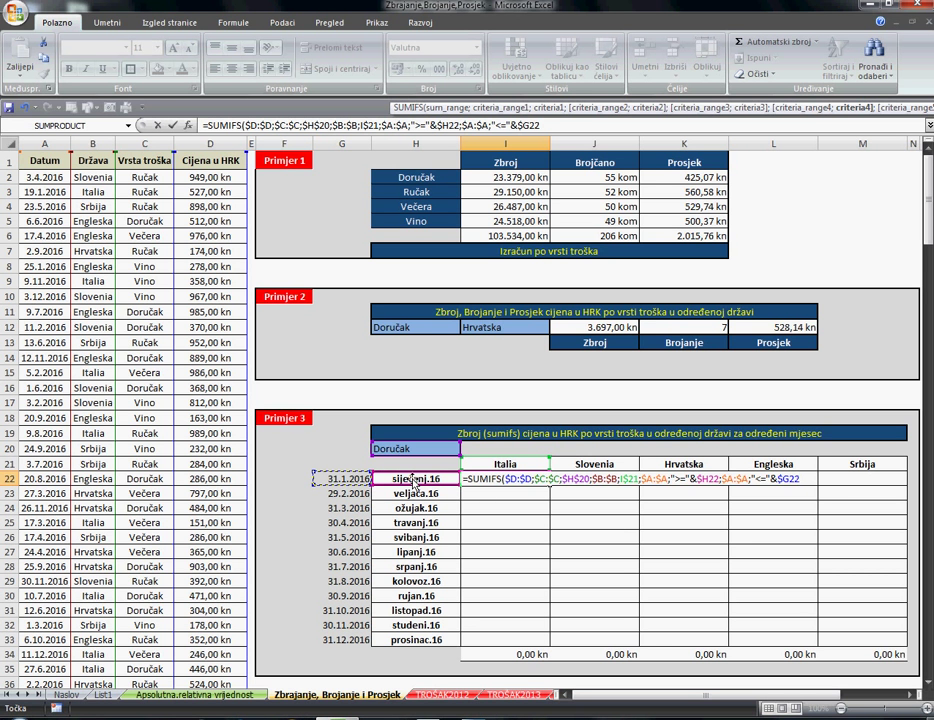
Commit the I22 SUMIFS formula and copy it across I22:M33
key("Return")
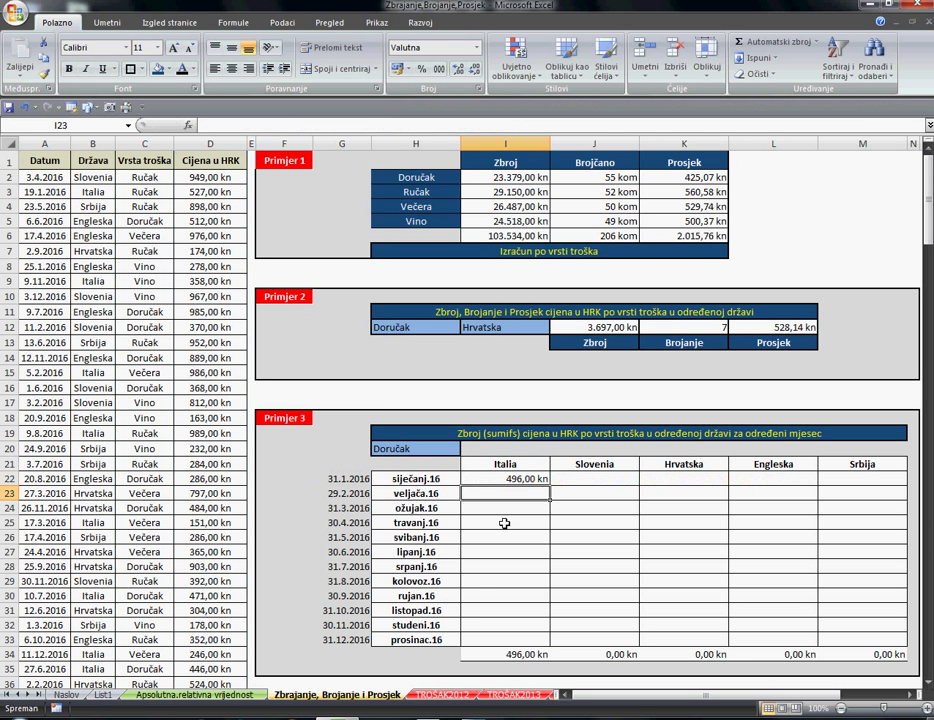
left_click(528, 481)
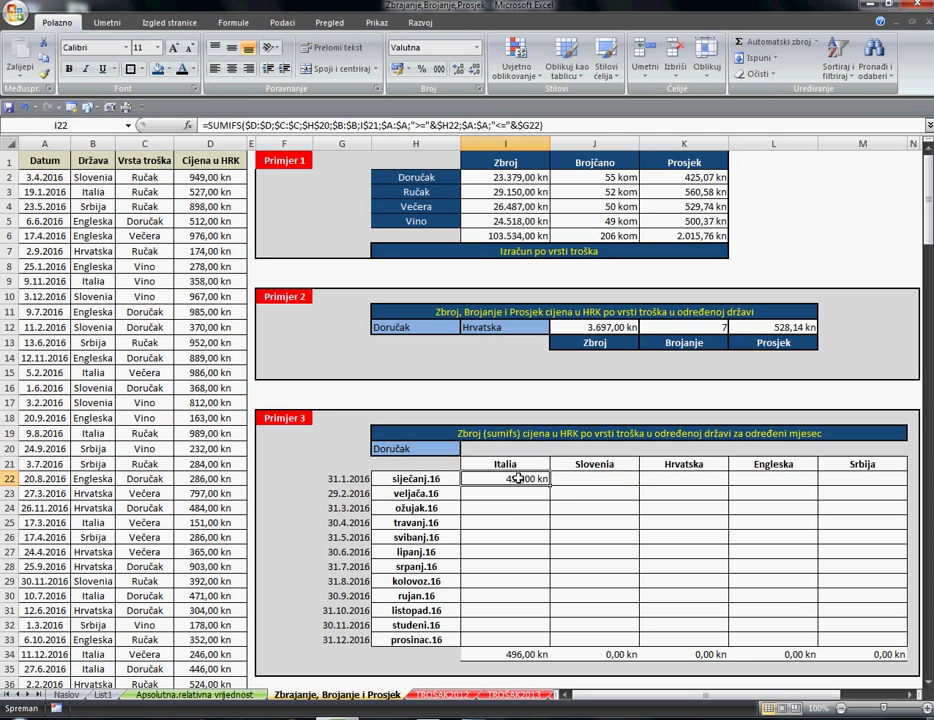
left_click(390, 125)
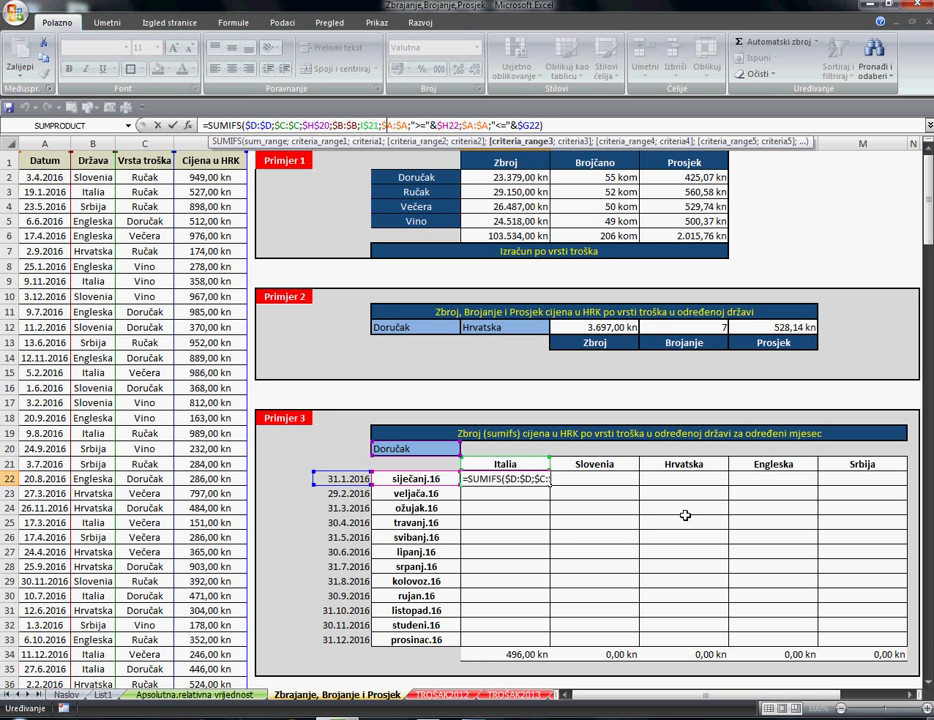
key("Return")
left_click(530, 480)
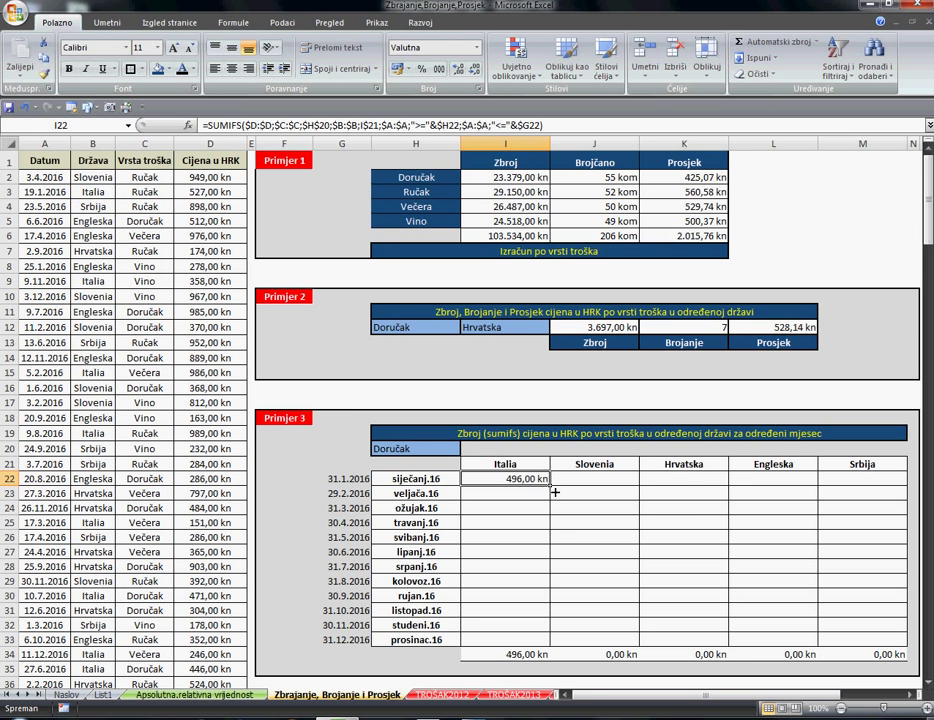
left_click_drag(554, 492, 888, 641)
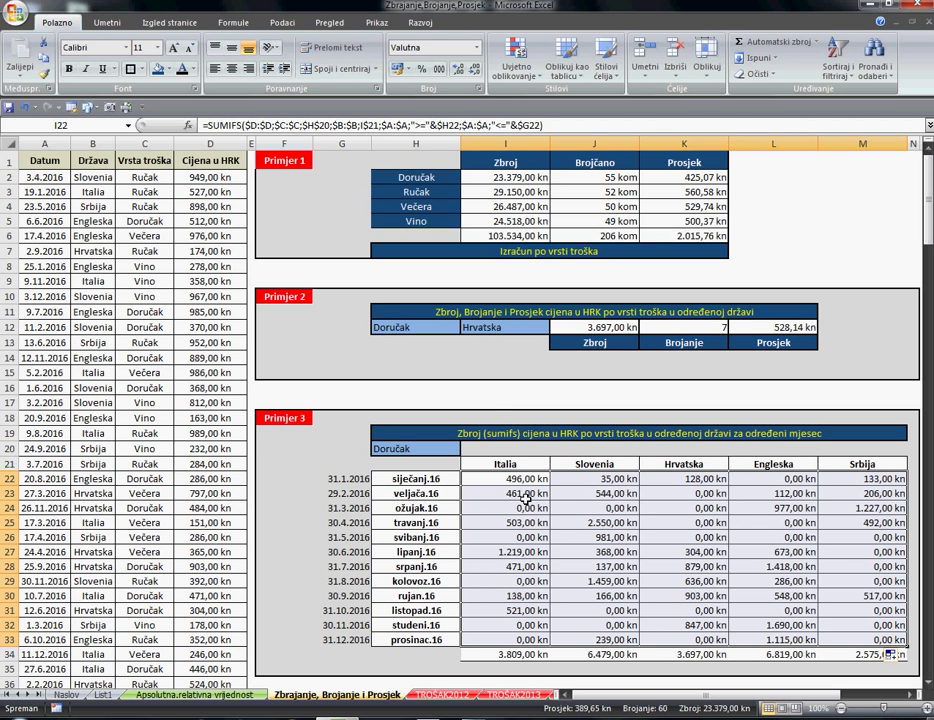
left_click(603, 480)
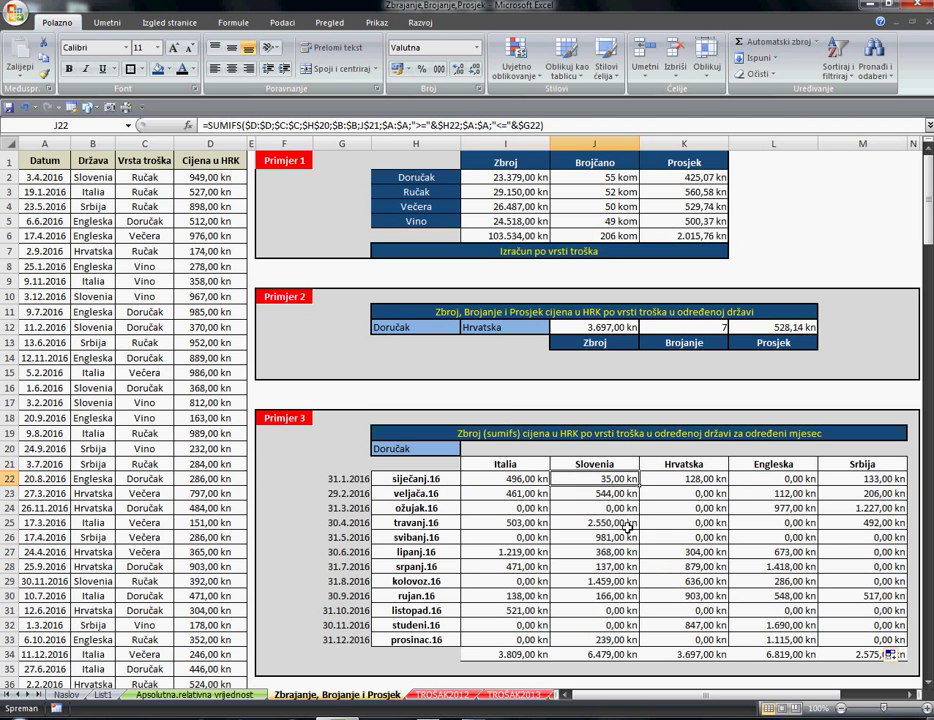
left_click(619, 522)
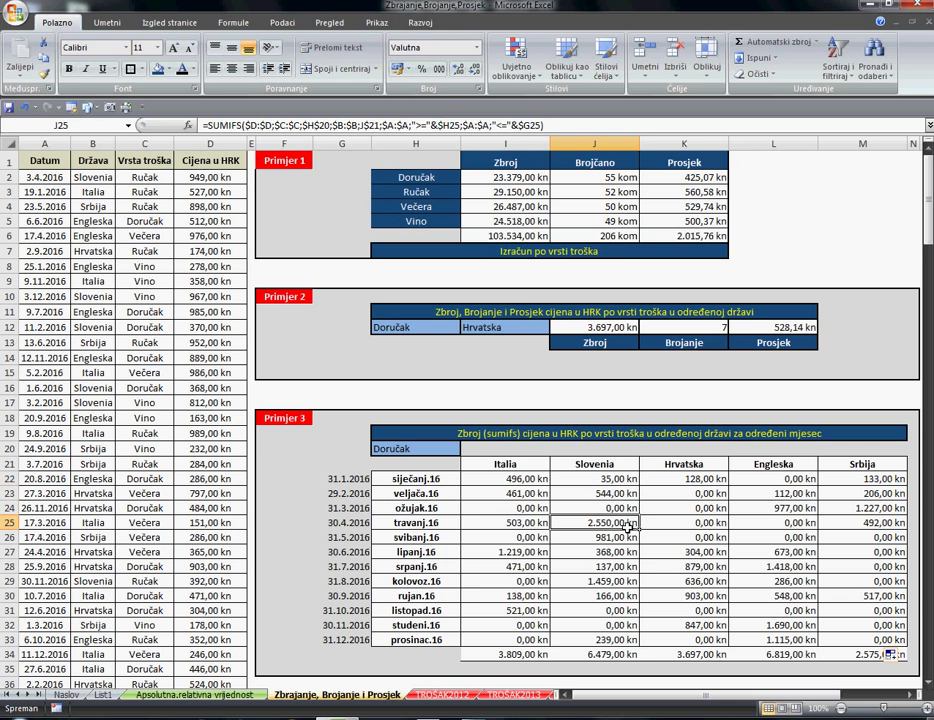
left_click(362, 126)
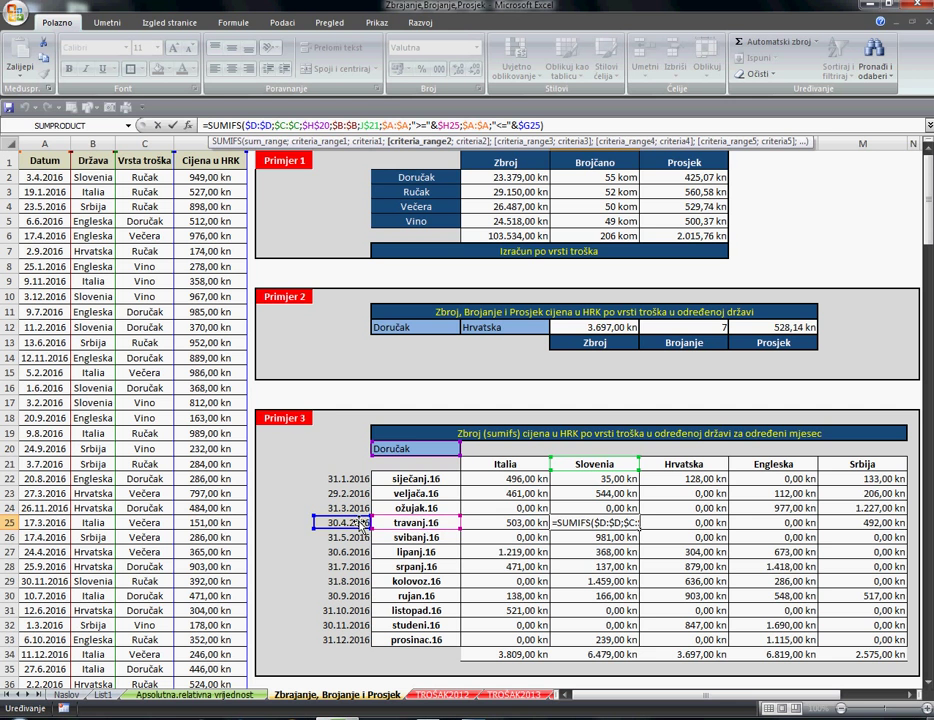
key("Return")
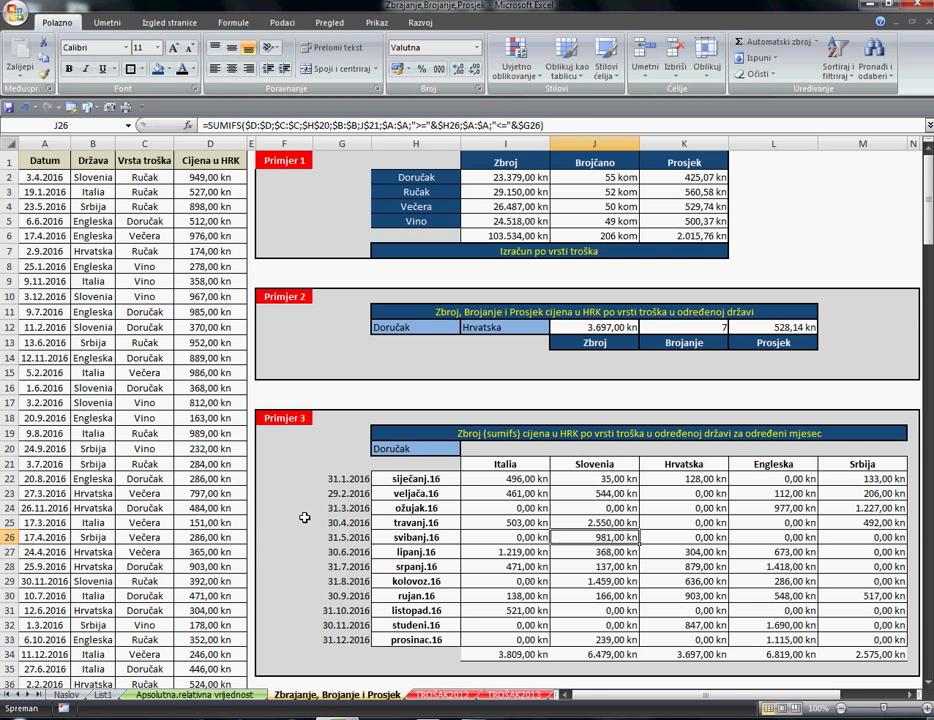
left_click(281, 450)
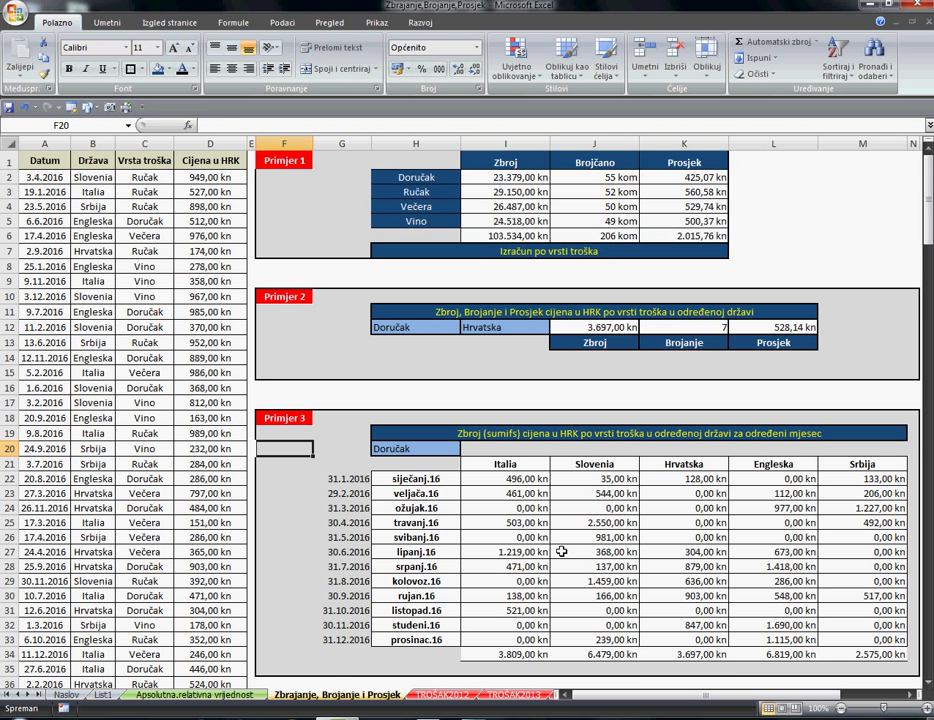
Set the font colour of helper dates G22:G33 to white
left_click(345, 480)
left_click_drag(355, 500, 350, 640)
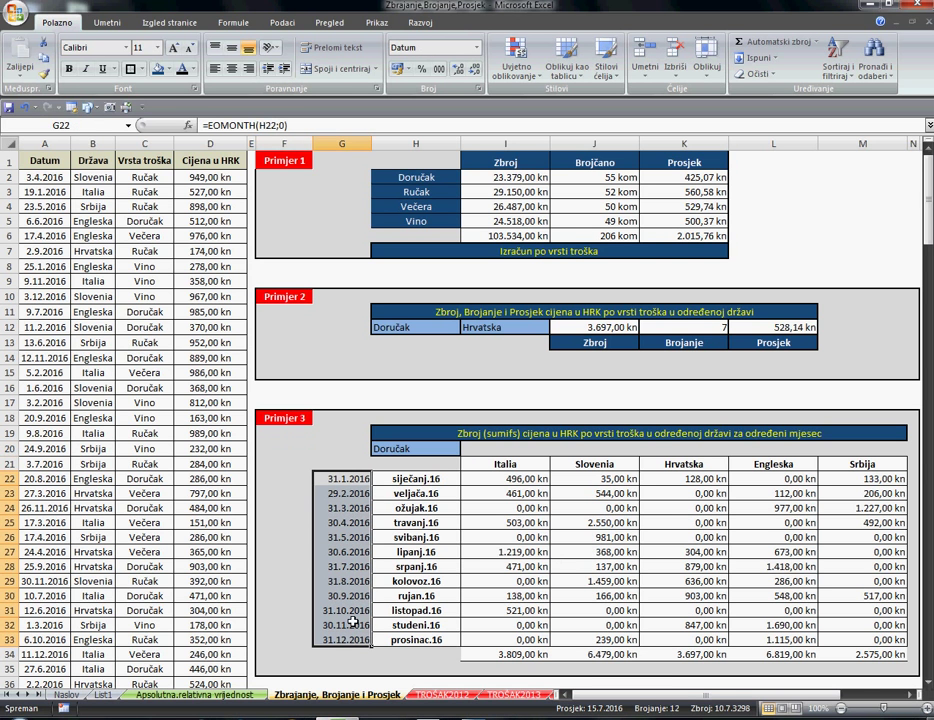
left_click(192, 69)
left_click(182, 116)
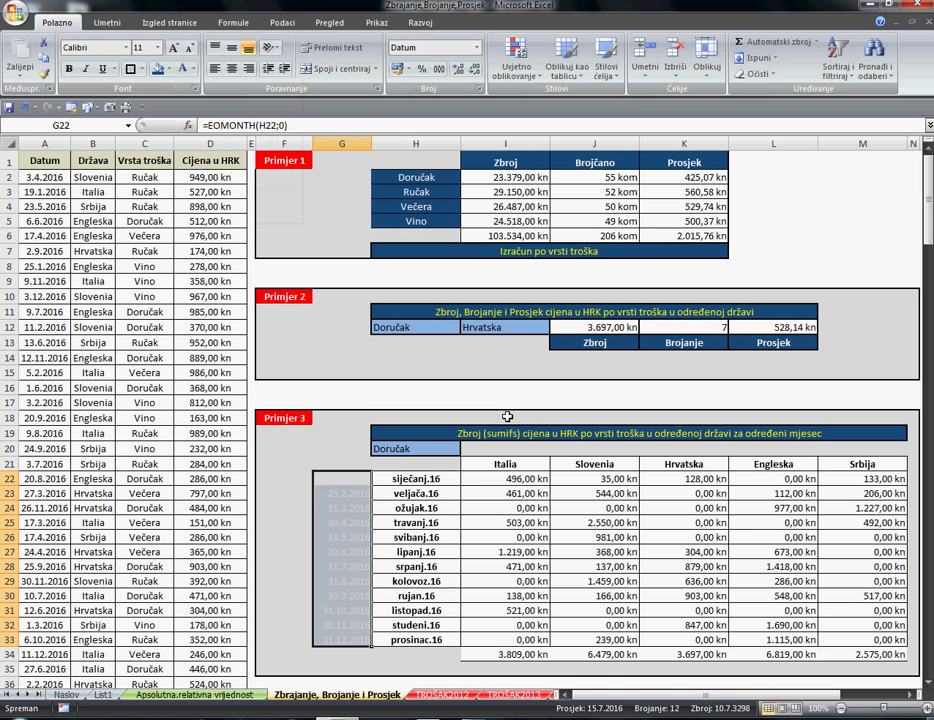
Check the helper dates are hidden but still present in column G
left_click(344, 440)
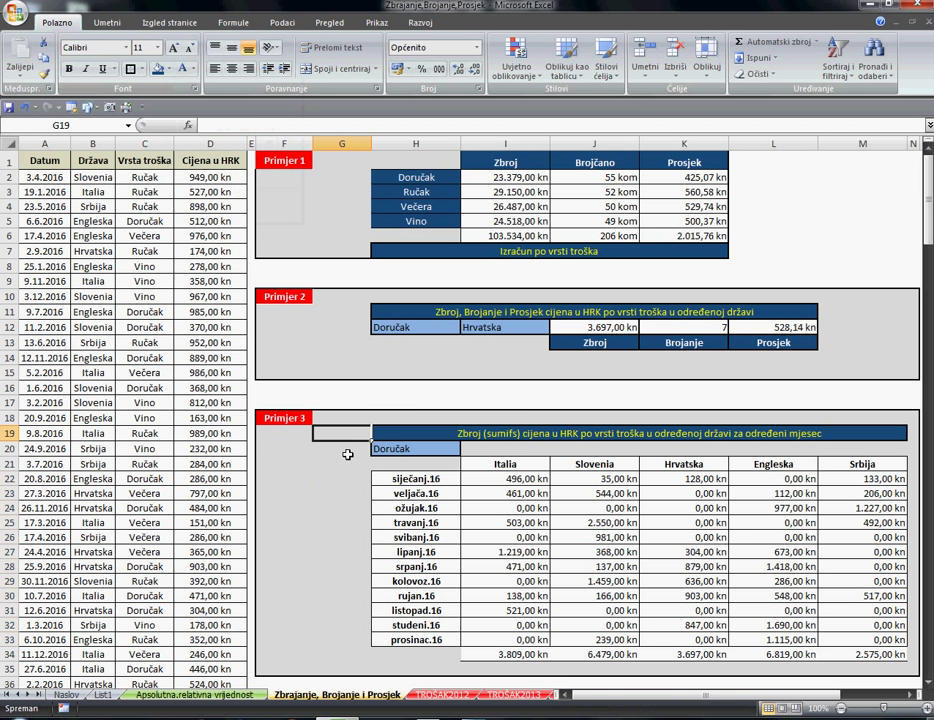
left_click(290, 448)
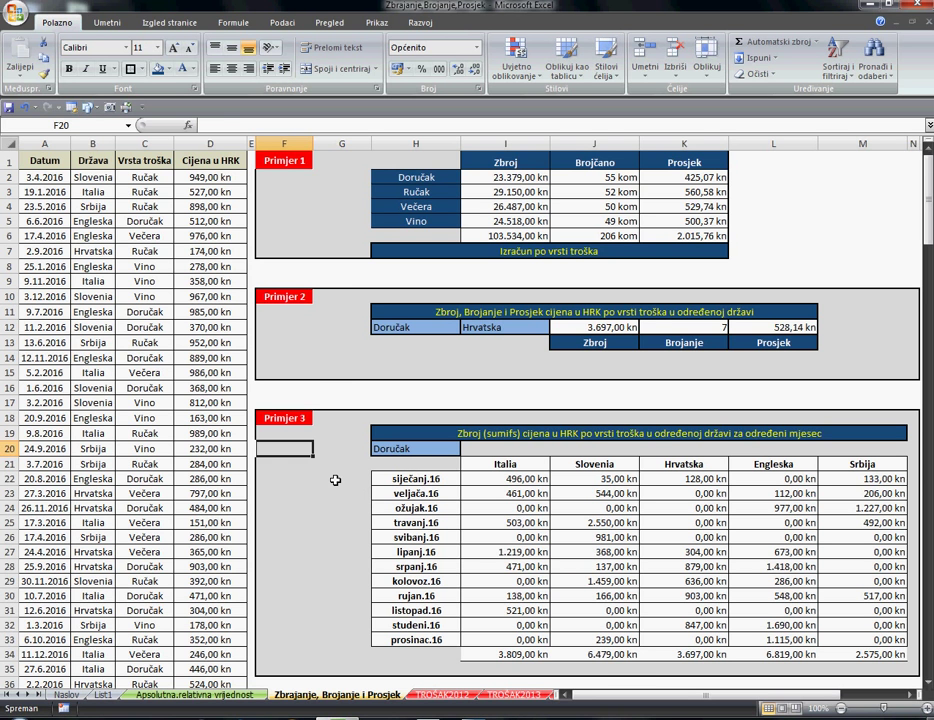
left_click_drag(340, 479, 340, 655)
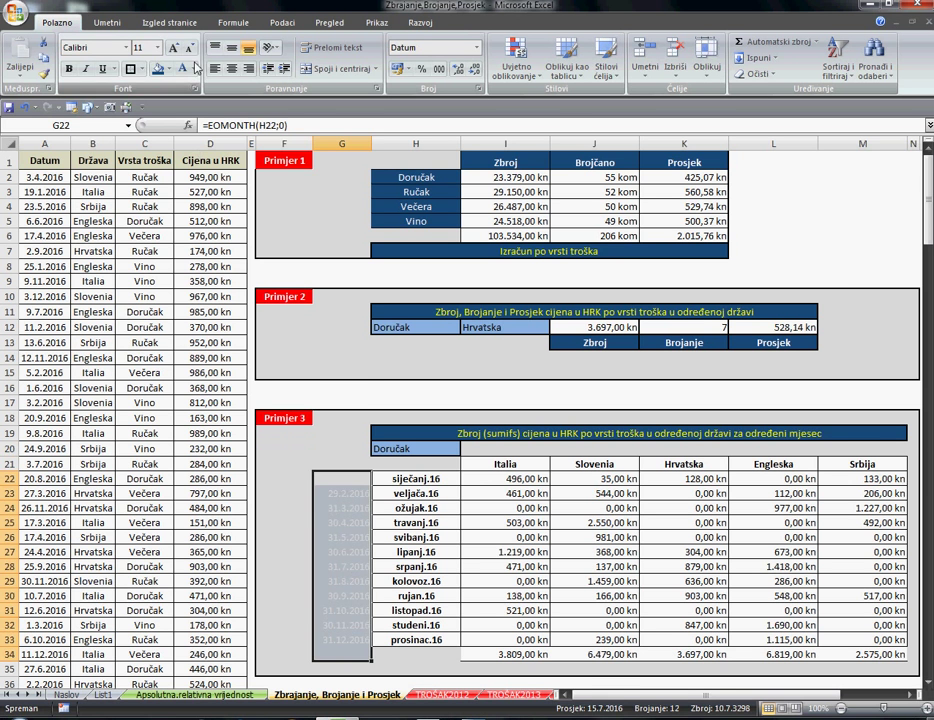
left_click(830, 220)
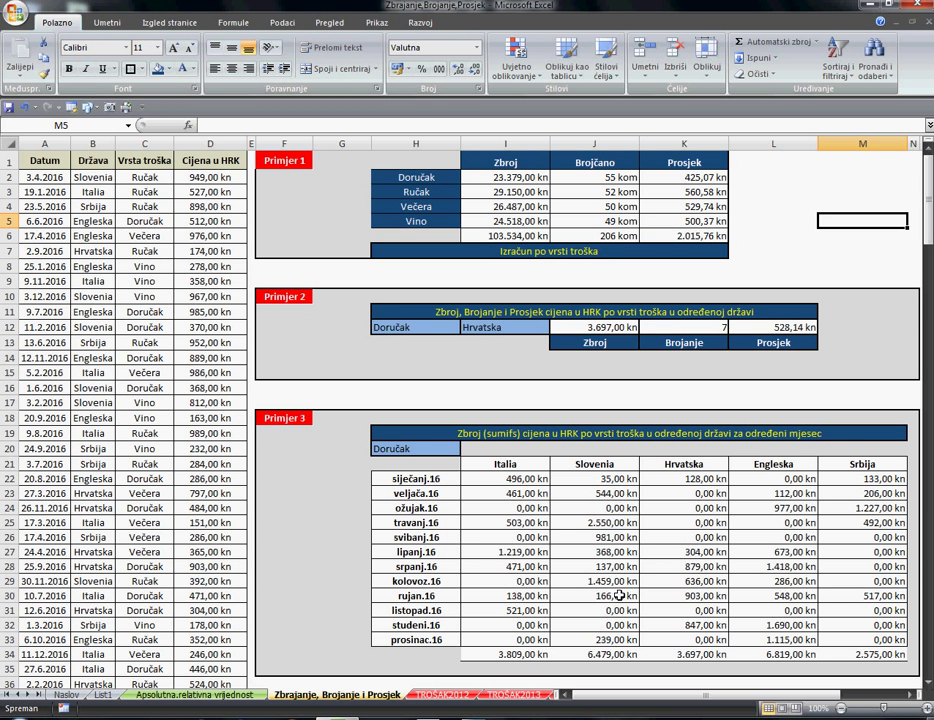
left_click(833, 196)
key("Left")
key("Up")
key("Up")
key("Down")
key("Down")
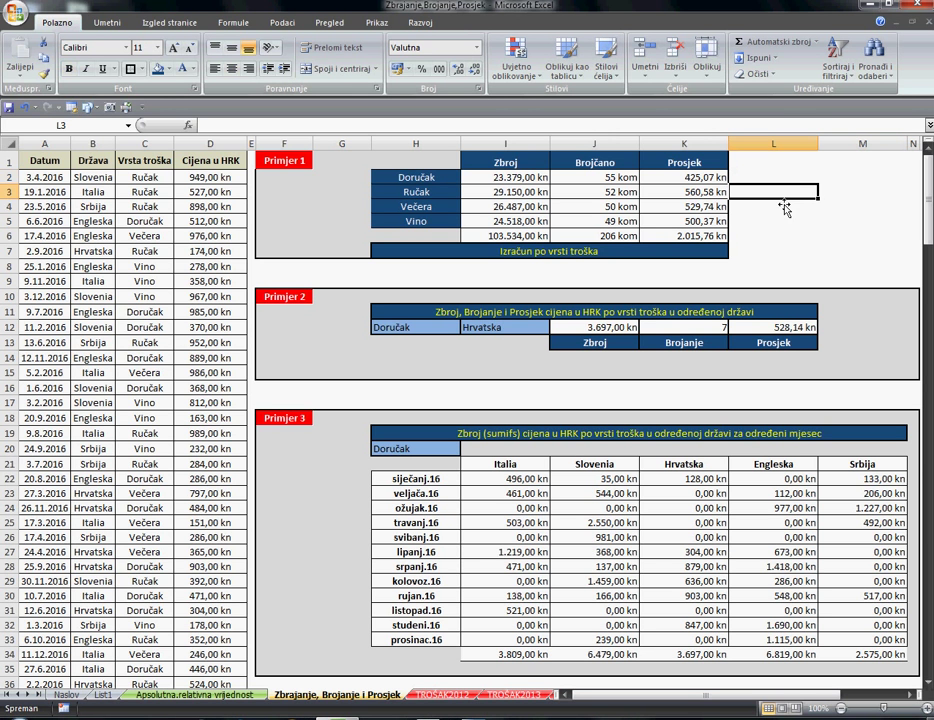
key("Down")
key("Down")
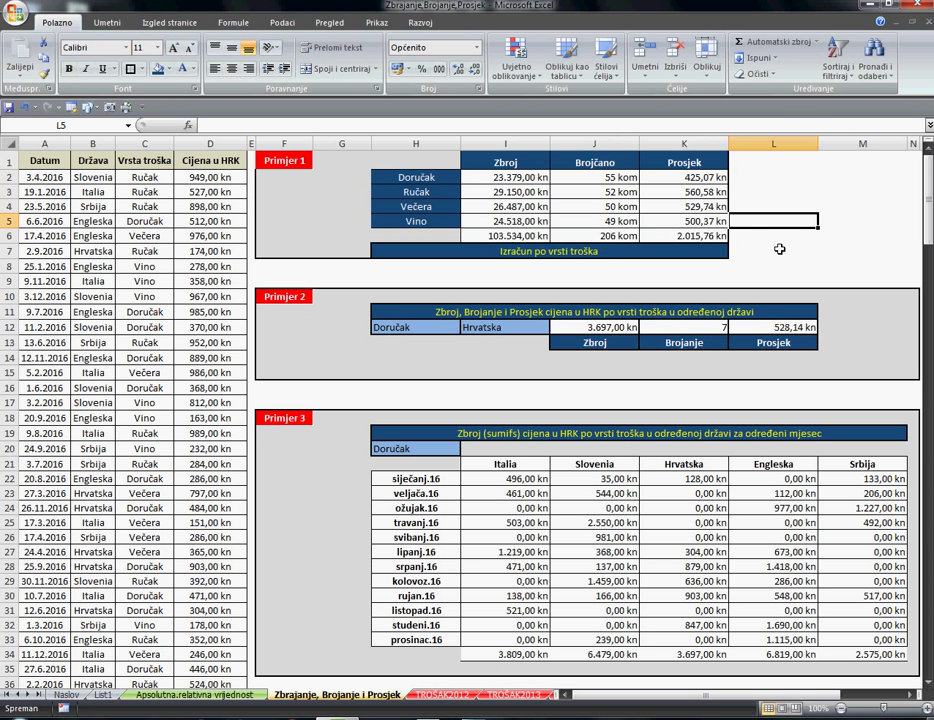
left_click(779, 249)
left_click(777, 237)
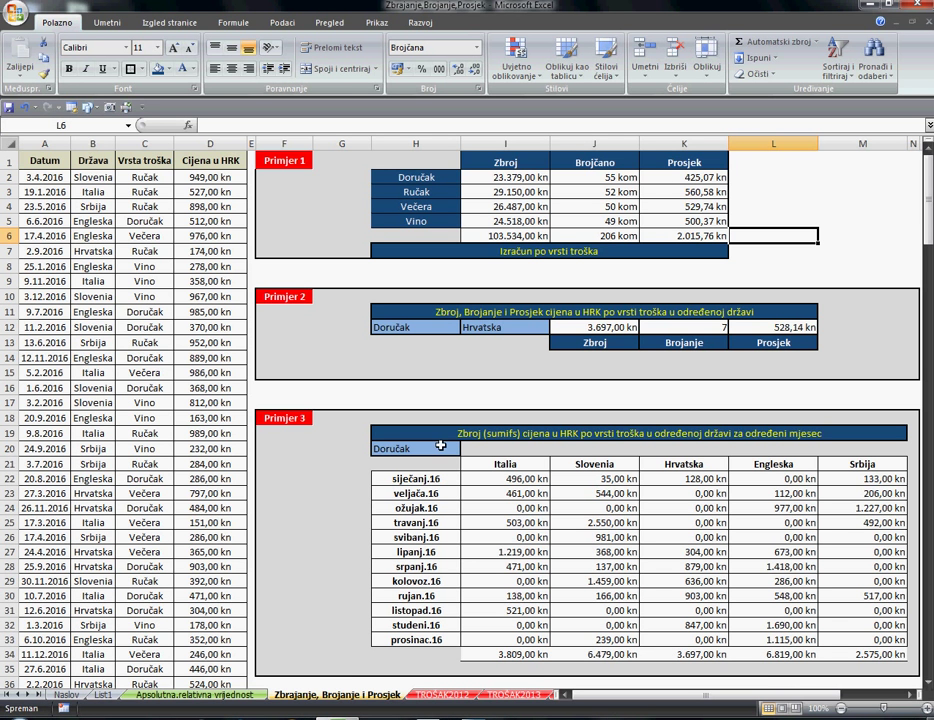
left_click(786, 177)
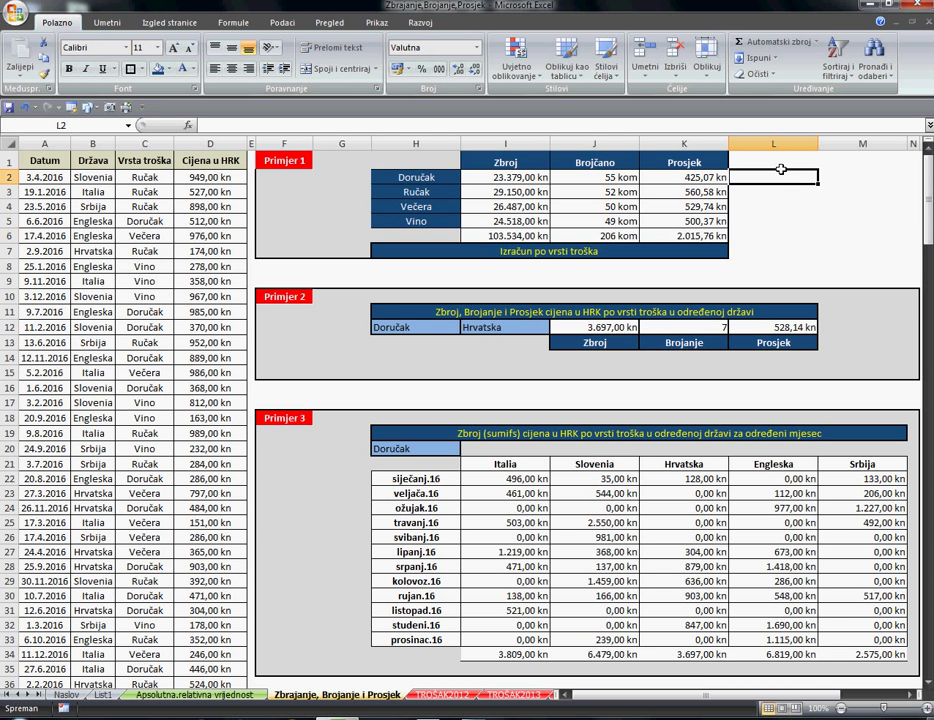
left_click(779, 164)
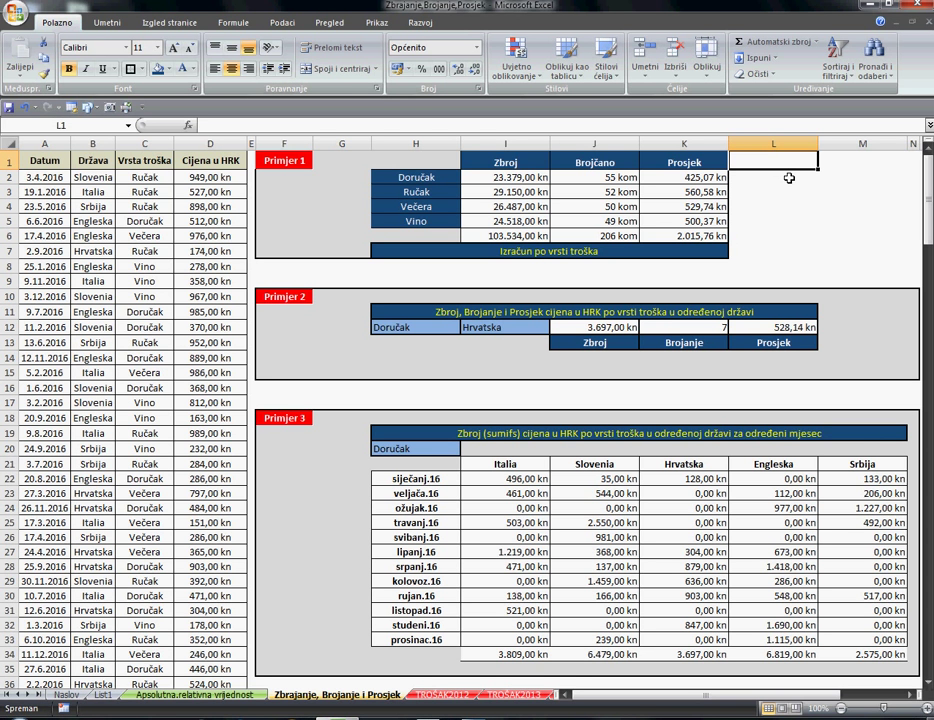